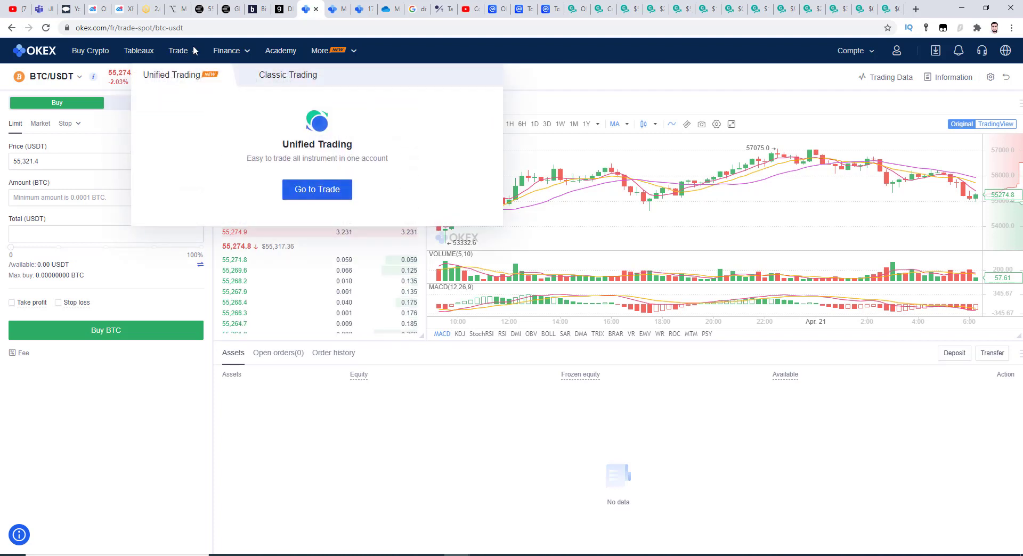
Open the advanced version of Classic Spot Trading
mouse_move(177, 51)
mouse_move(265, 76)
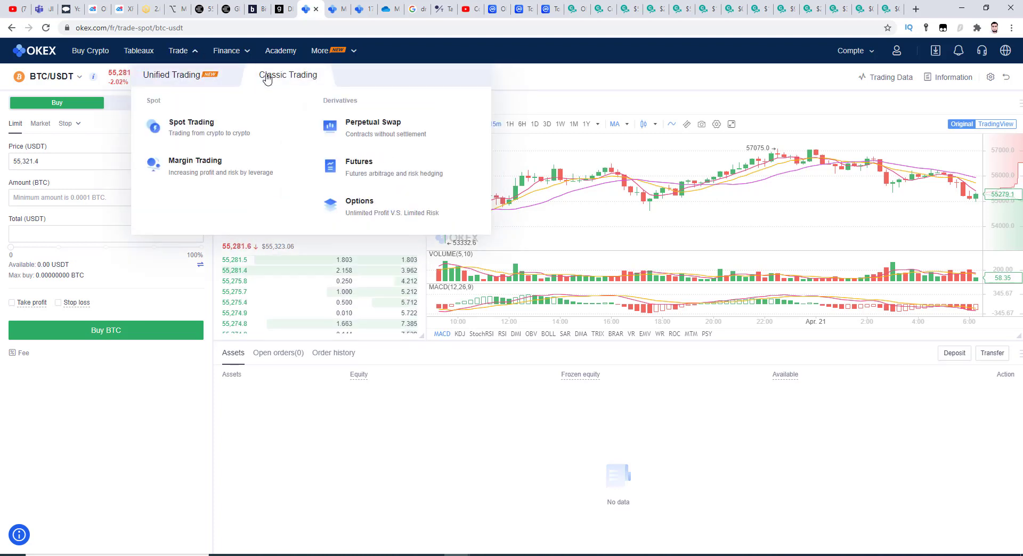
mouse_move(212, 132)
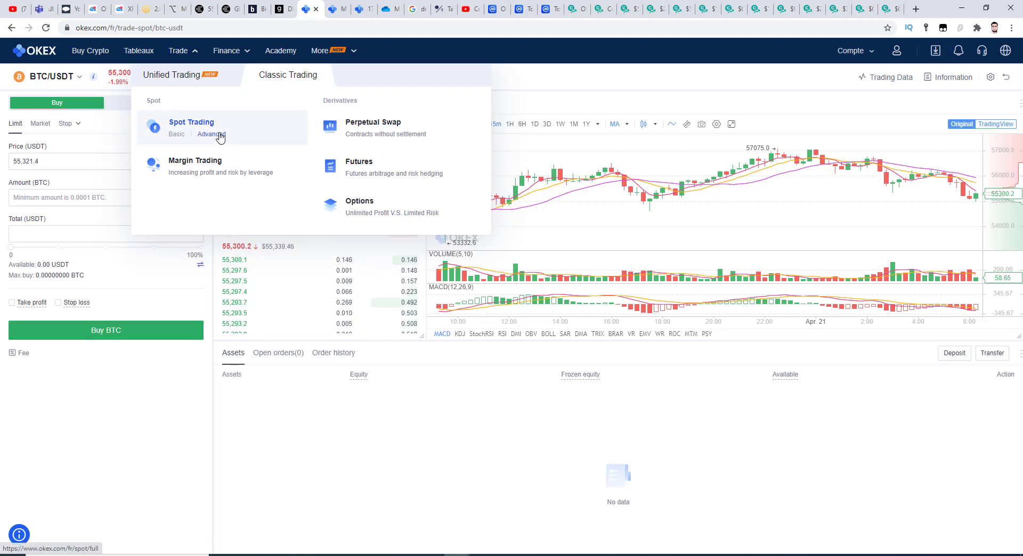
left_click(219, 135)
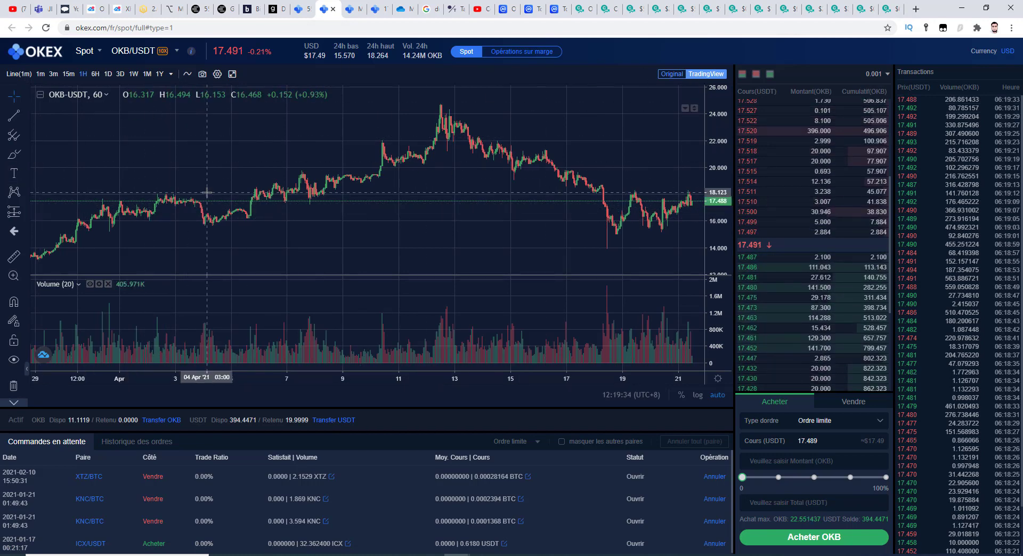
Return to the BTC/USDT trading page and open the account's portfolio overview
left_click(297, 5)
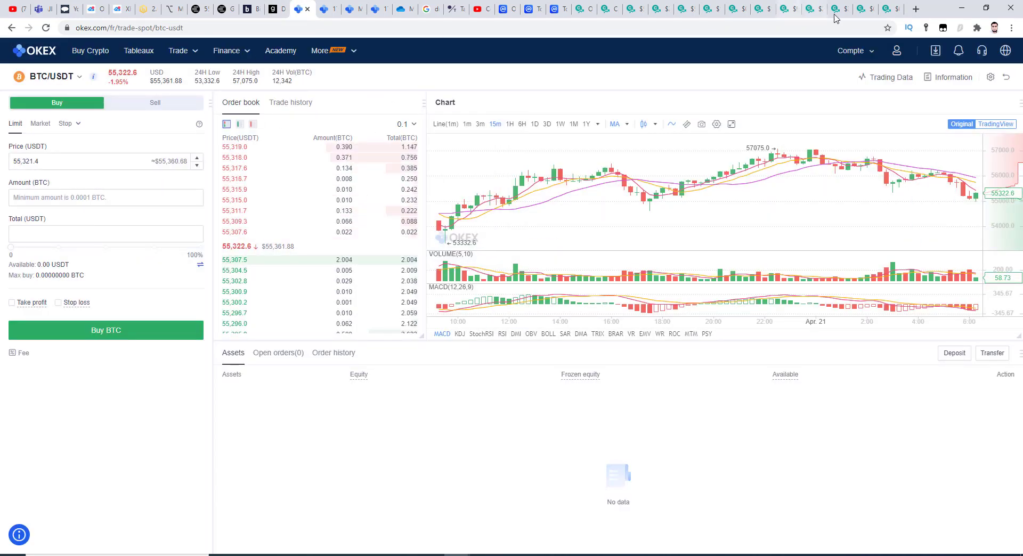
mouse_move(850, 51)
left_click(865, 80)
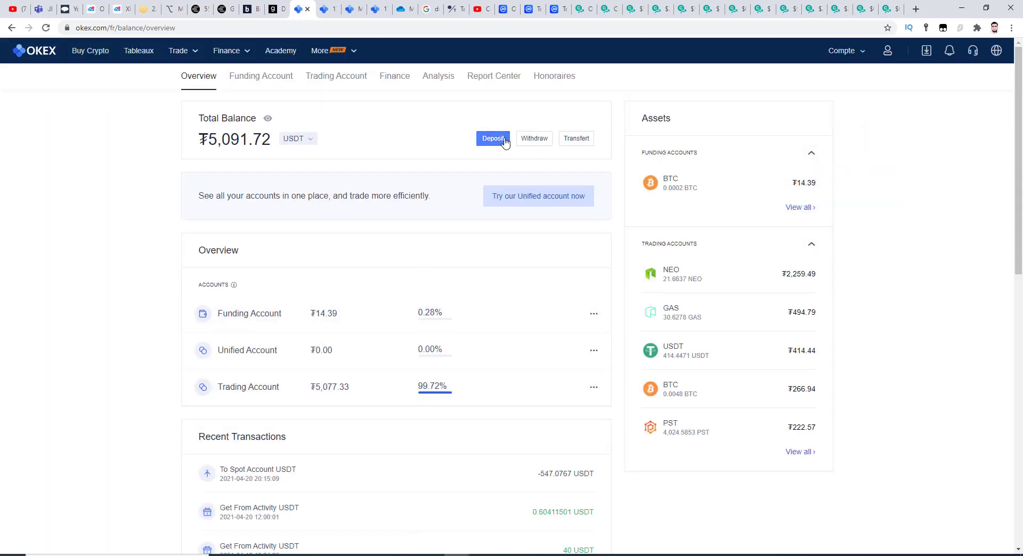
mouse_move(575, 139)
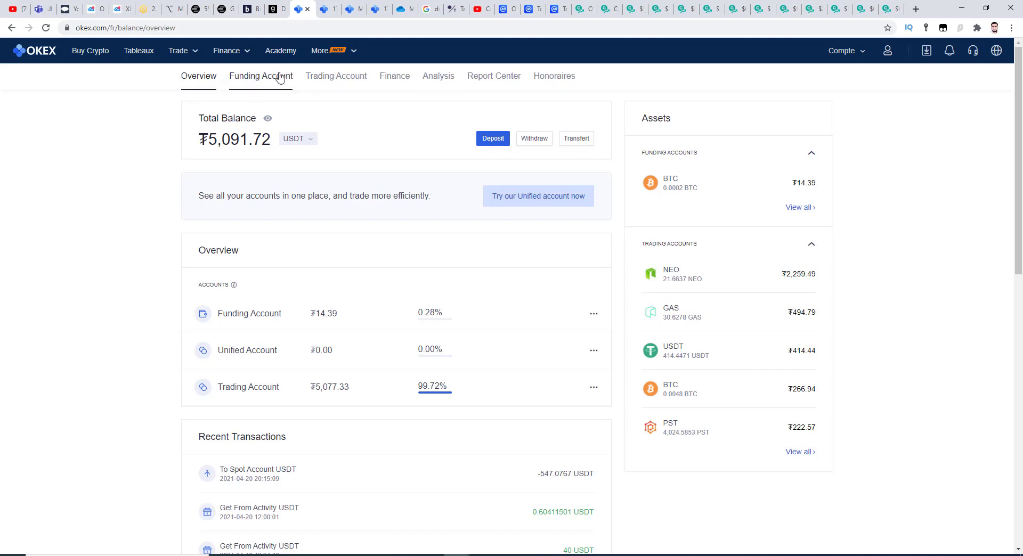
mouse_move(327, 51)
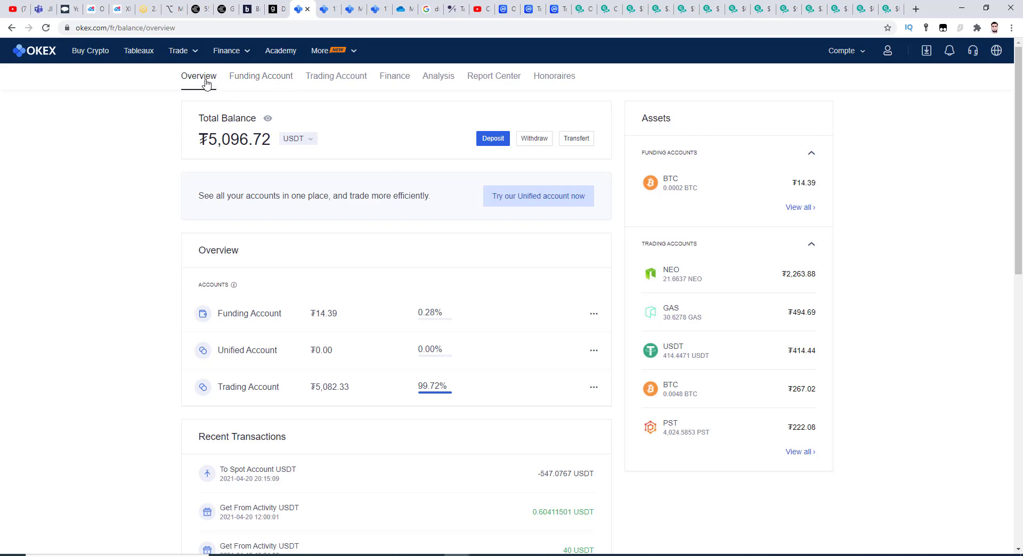
Review the Funding Account and the Trading Account's classic and unified views, including the actions available for NEO
left_click(258, 79)
left_click(362, 88)
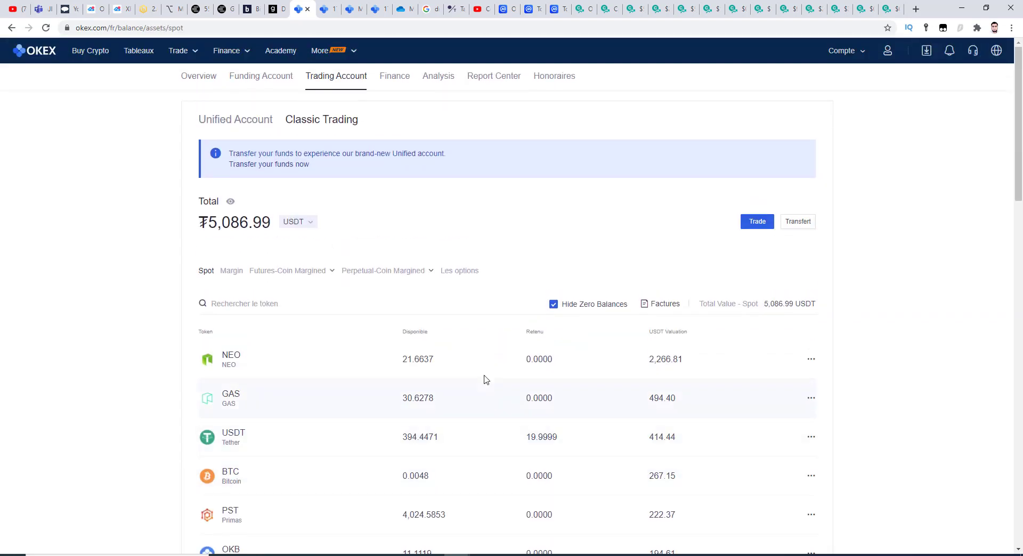
left_click(811, 360)
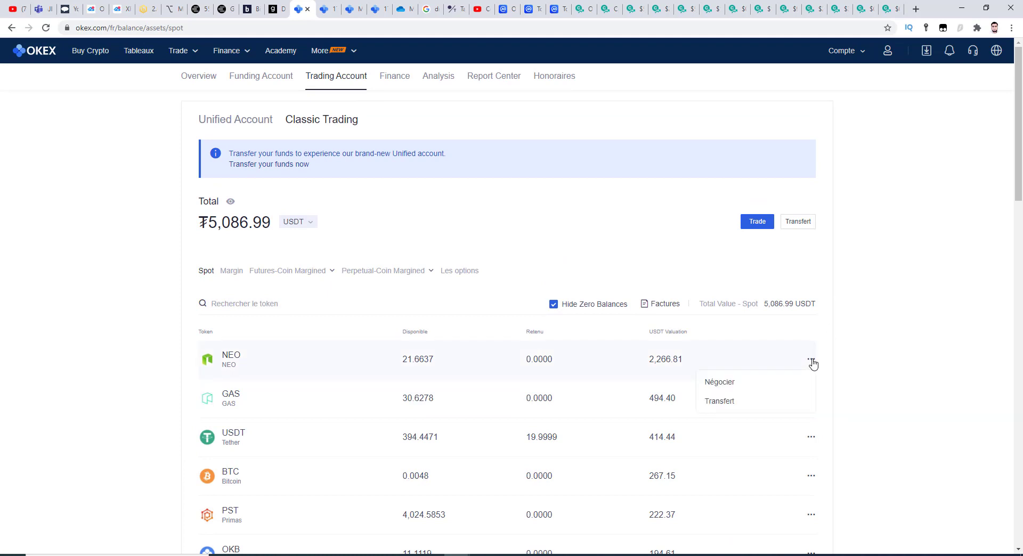
left_click_drag(812, 364, 665, 239)
left_click(665, 243)
left_click(231, 122)
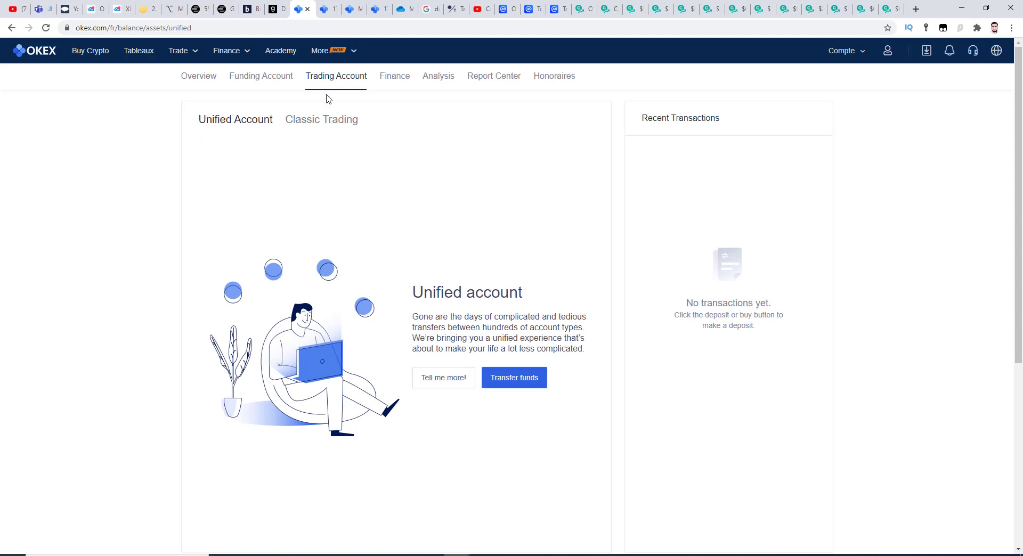
left_click(325, 120)
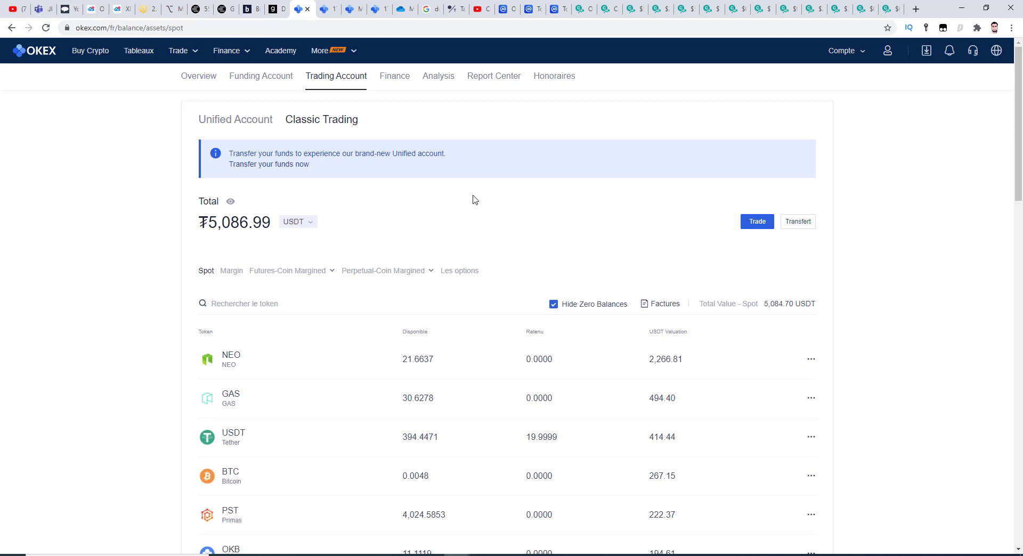
View the portfolio's Finance page and look through the asset analysis with its account view and period selection
left_click(401, 84)
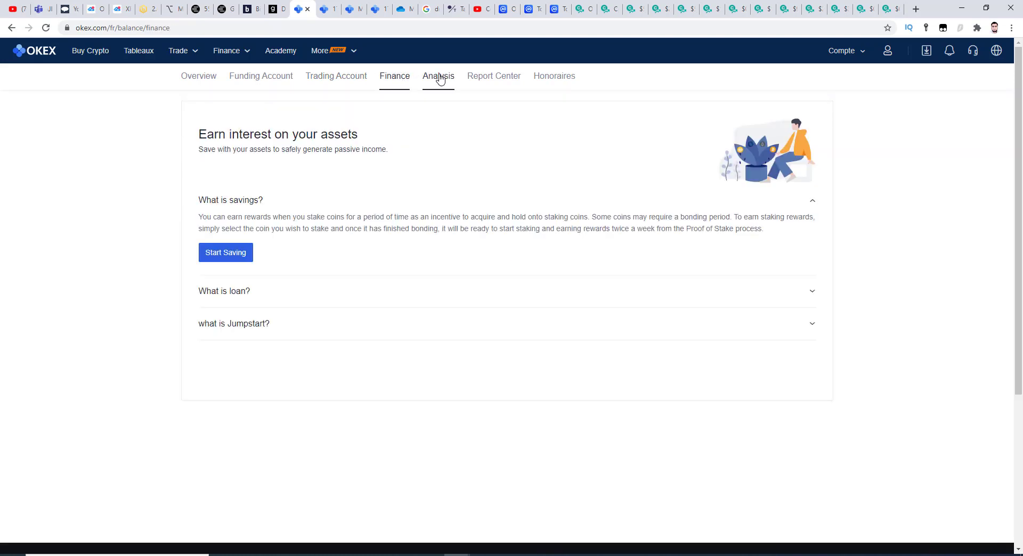
left_click(440, 78)
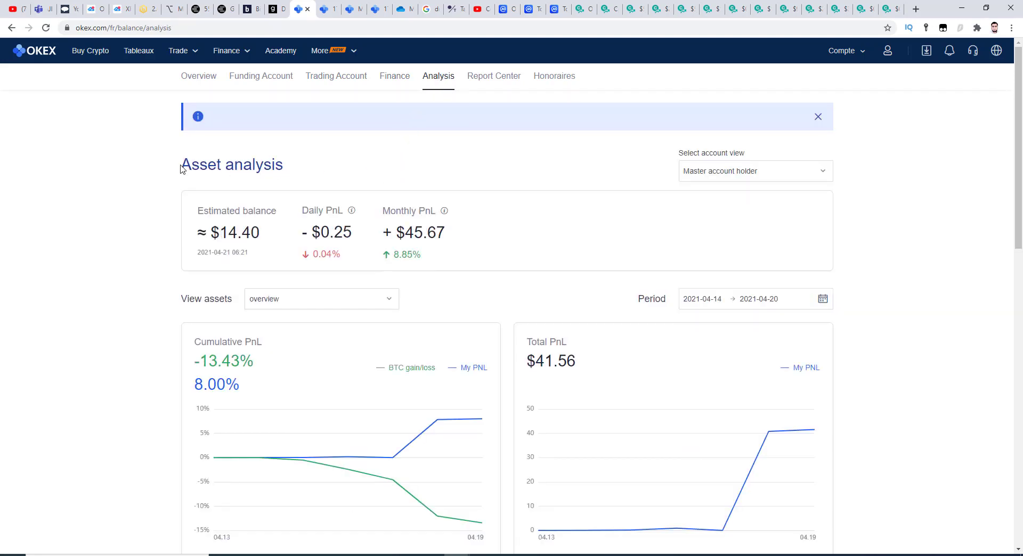
key("Tab")
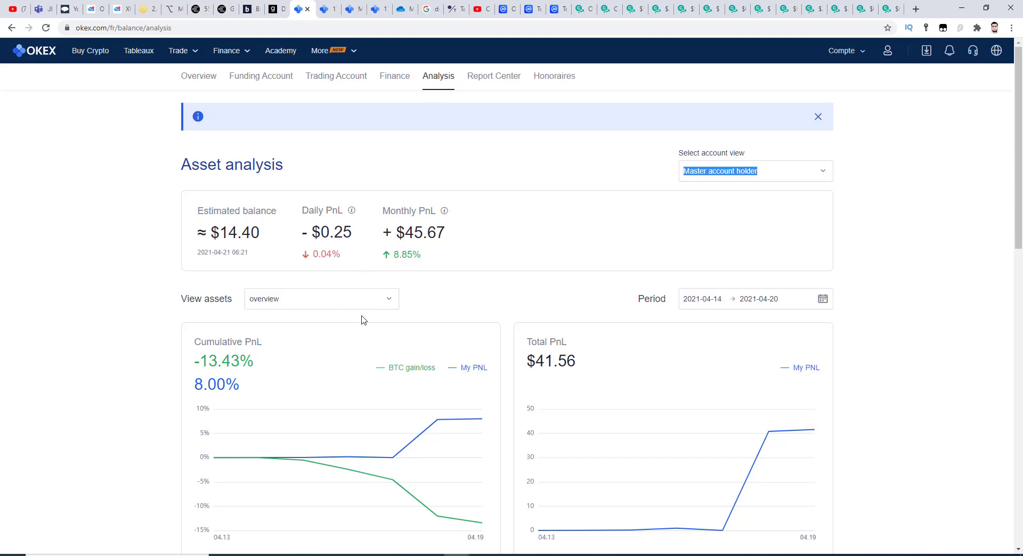
scroll(406, 270, "down", 2)
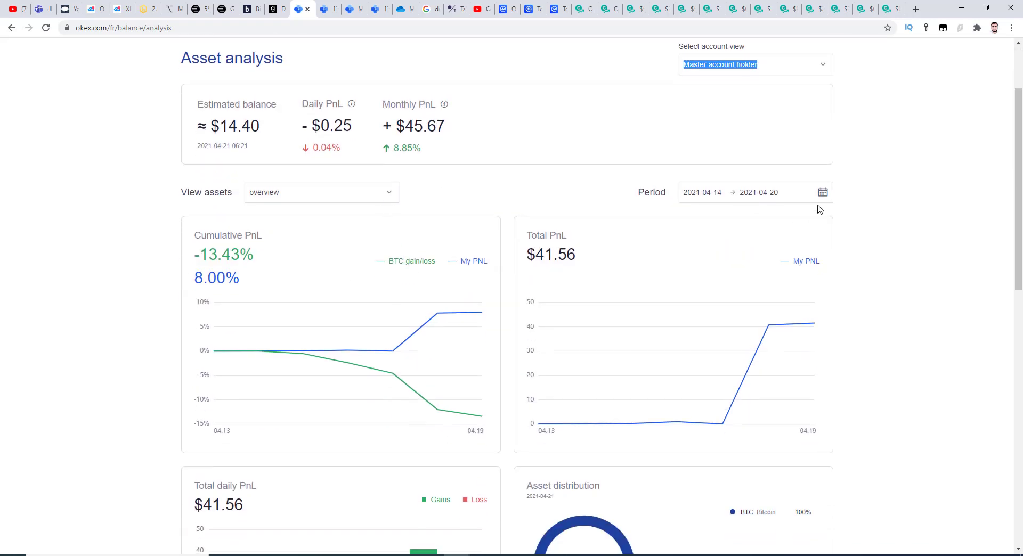
left_click(823, 193)
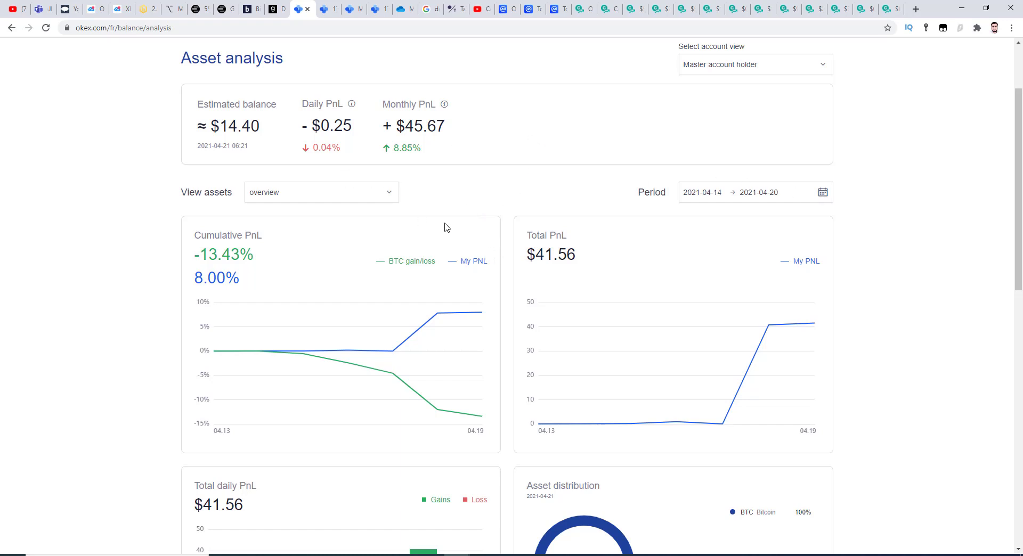
scroll(440, 239, "up", 2)
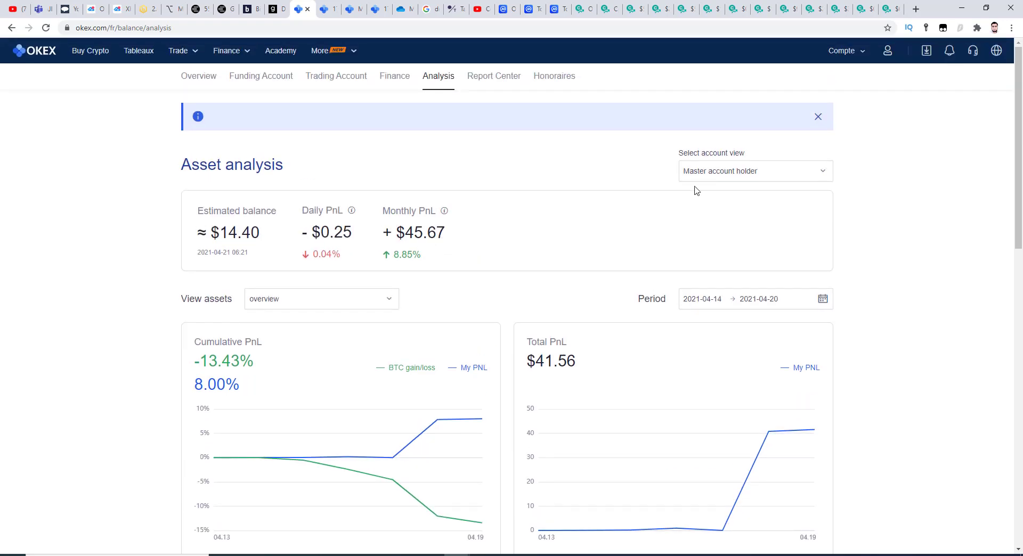
Open the Report Center and examine the past spot orders for OKB/USDT and HYC/USDT
left_click(491, 78)
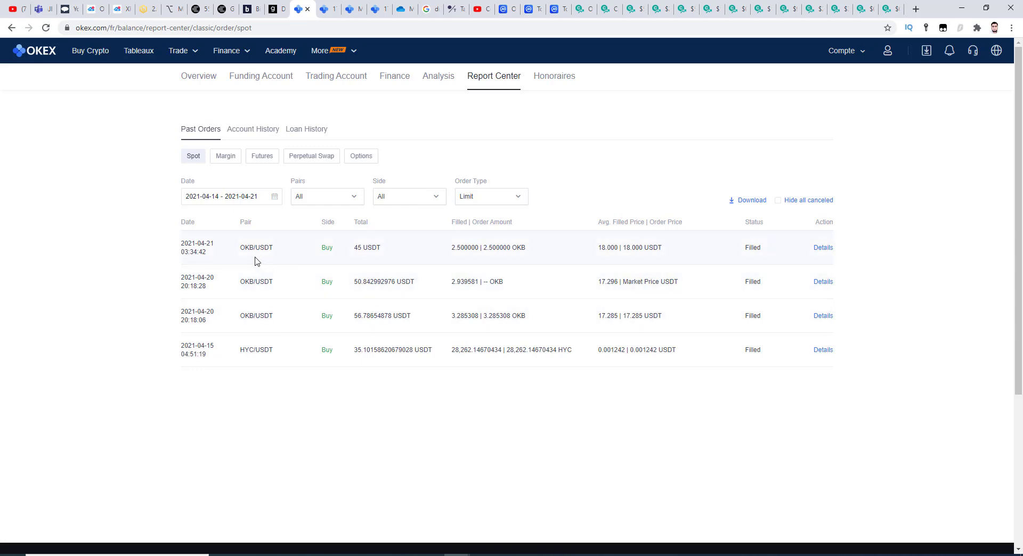
left_click_drag(238, 246, 694, 313)
left_click_drag(238, 353, 711, 346)
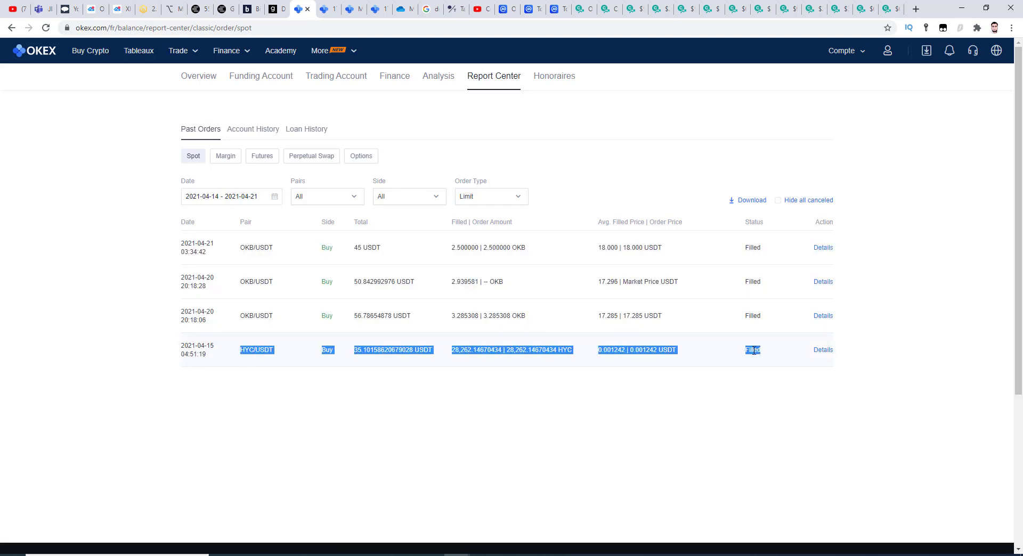
left_click(656, 379)
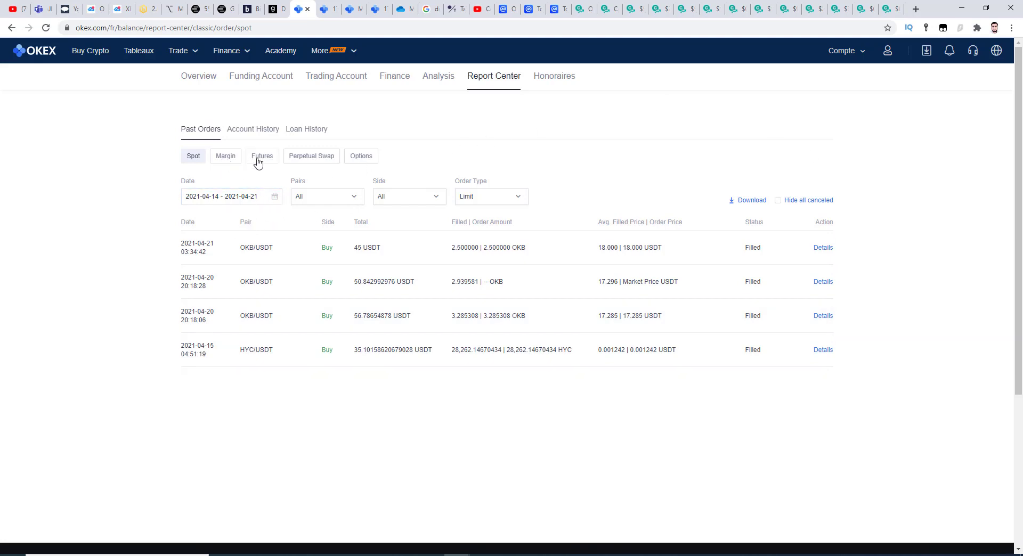
View the account history and loan history in the Report Center, and return to the past orders
left_click(235, 134)
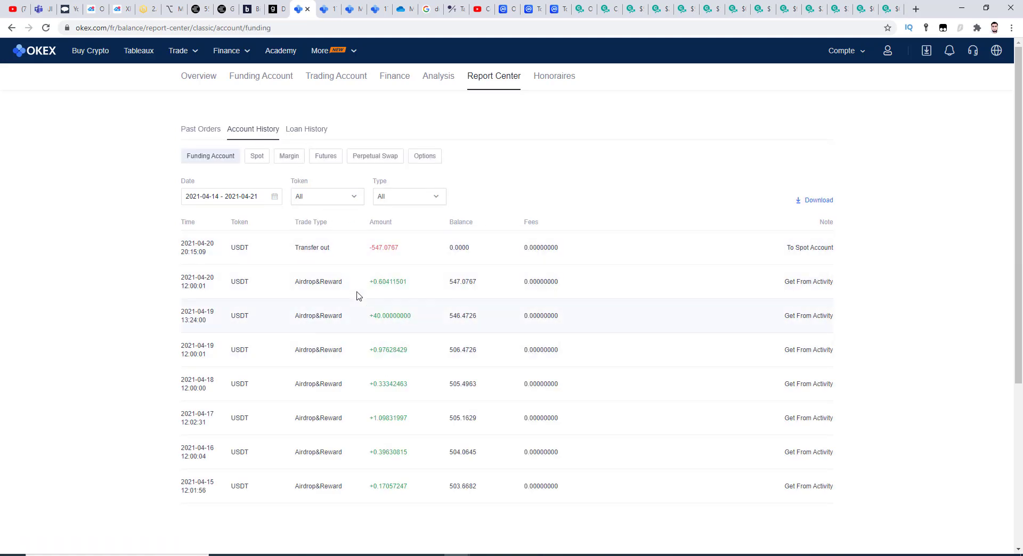
left_click(294, 130)
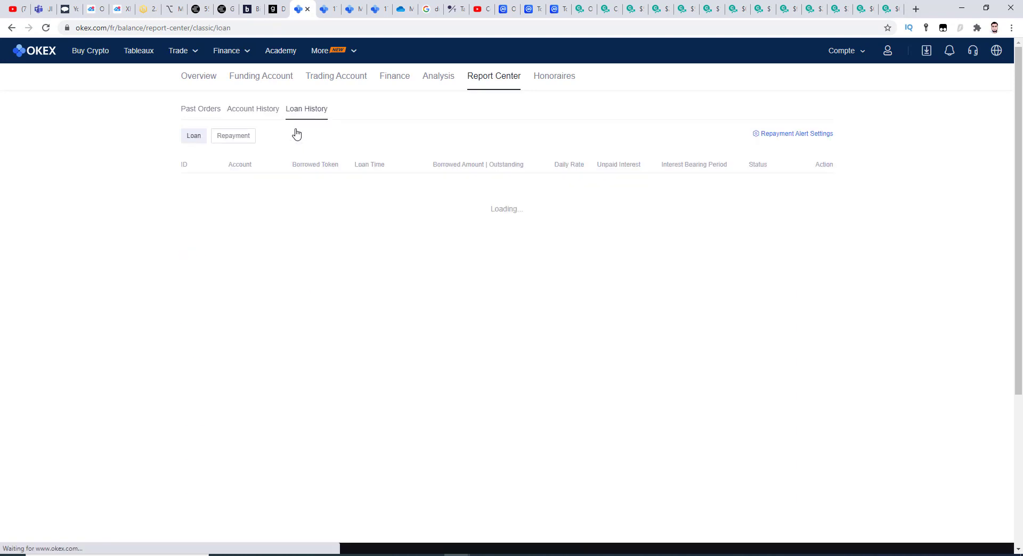
left_click(204, 134)
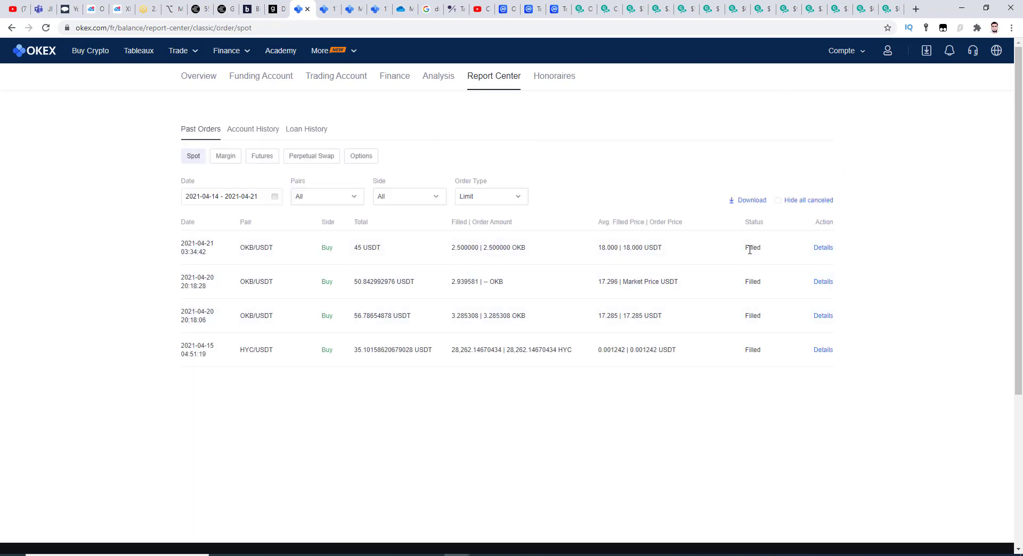
Start demo trading and open the demo account's portfolio
mouse_move(867, 57)
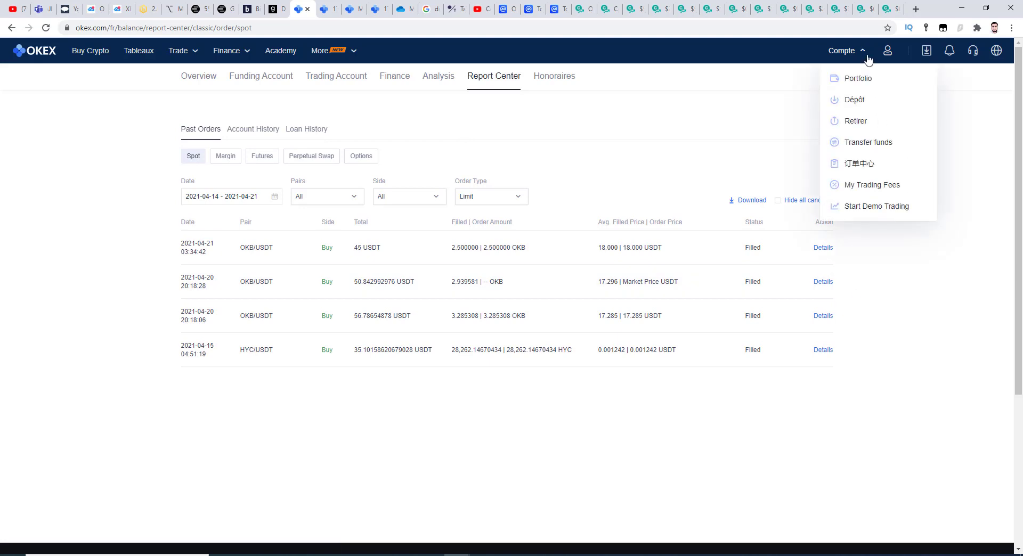
left_click(872, 209)
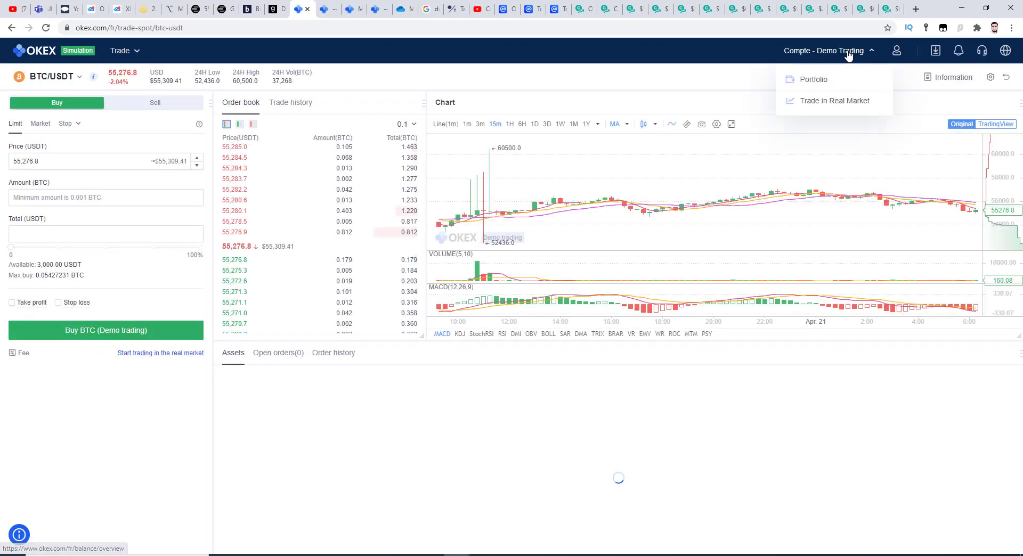
left_click(818, 84)
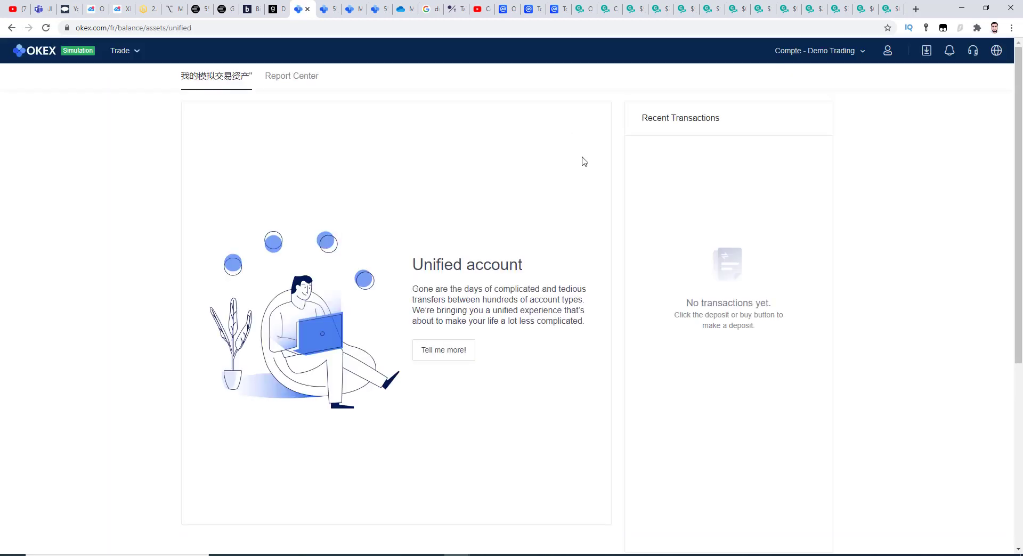
Check the demo account's Report Center, return to its assets page, and look over the trading and account options
left_click(282, 76)
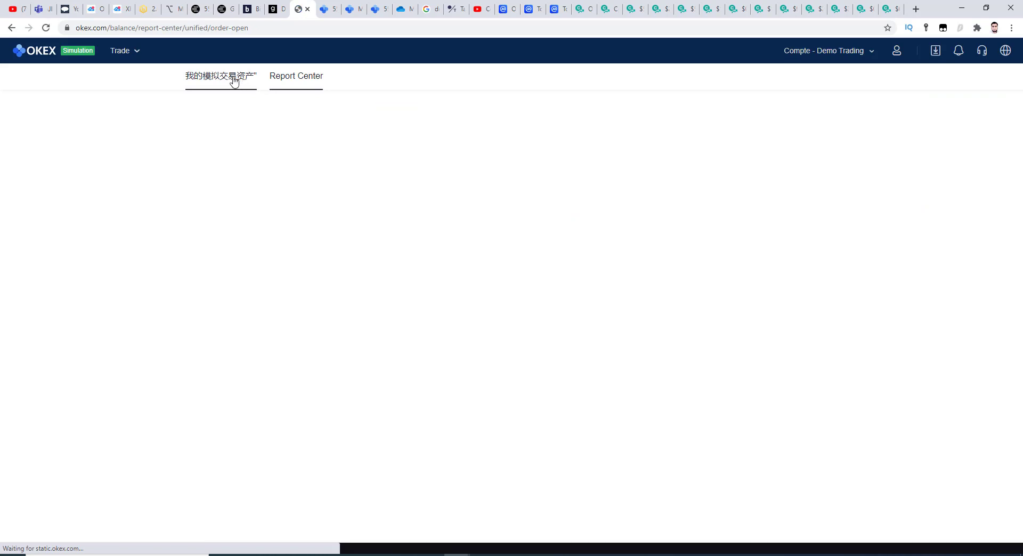
left_click(233, 79)
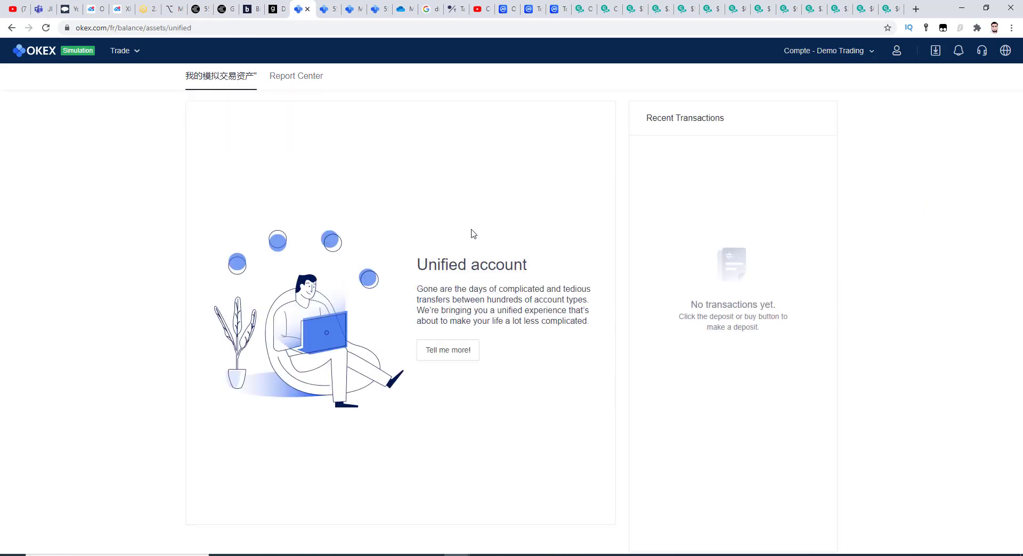
mouse_move(132, 55)
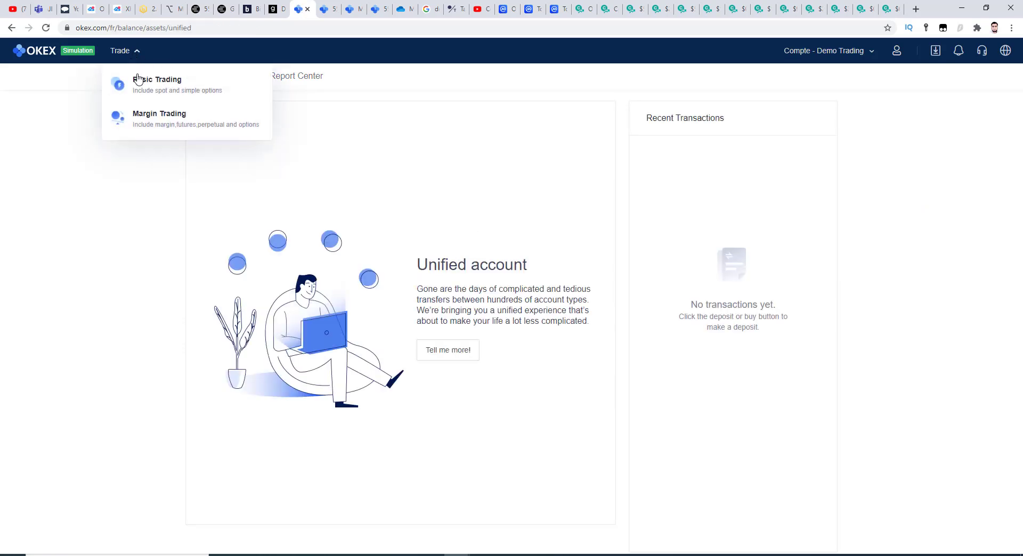
mouse_move(842, 55)
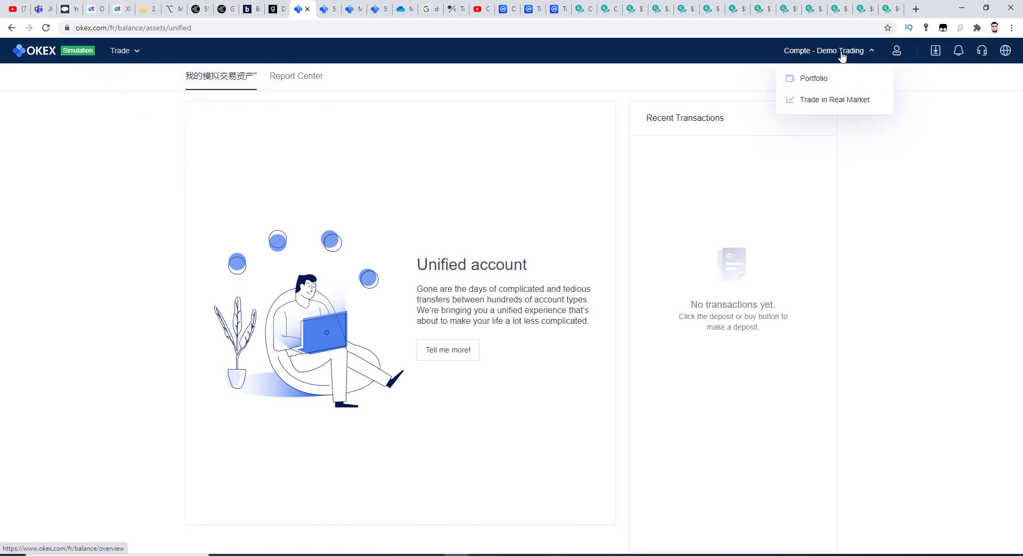
Open the BTC/USDT demo trading page and examine the available demo assets, including the JFI and USDT balances
left_click(451, 355)
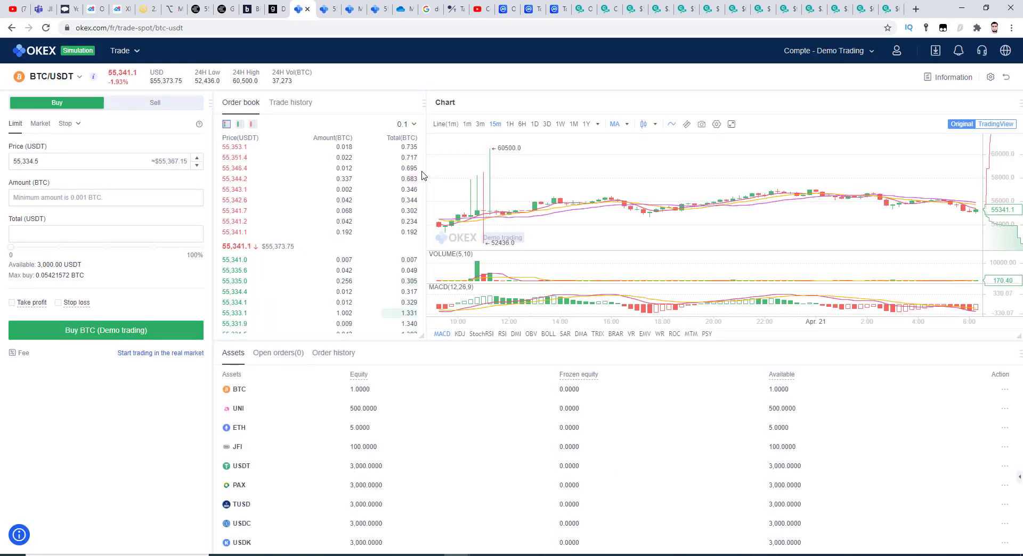
scroll(593, 414, "down", 1)
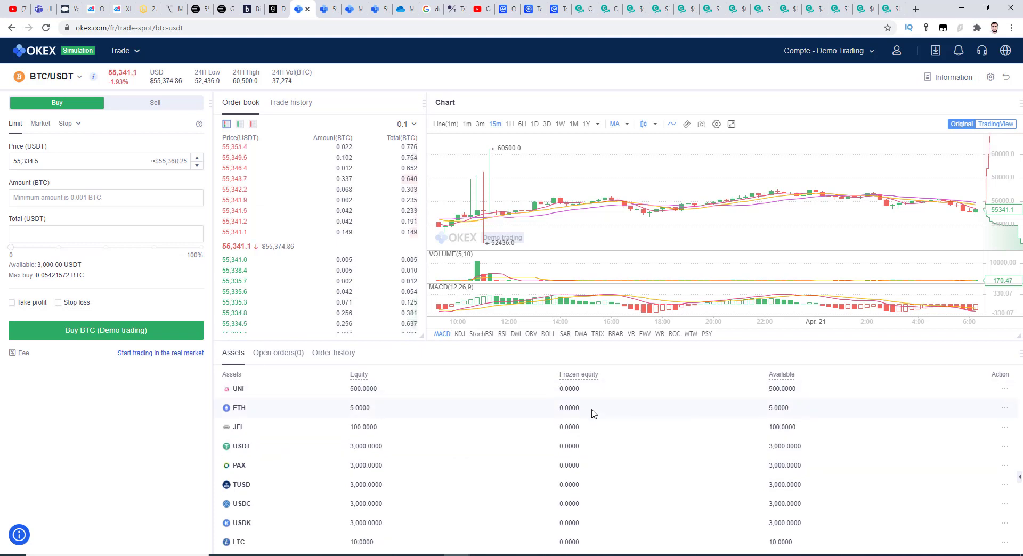
scroll(593, 413, "up", 1)
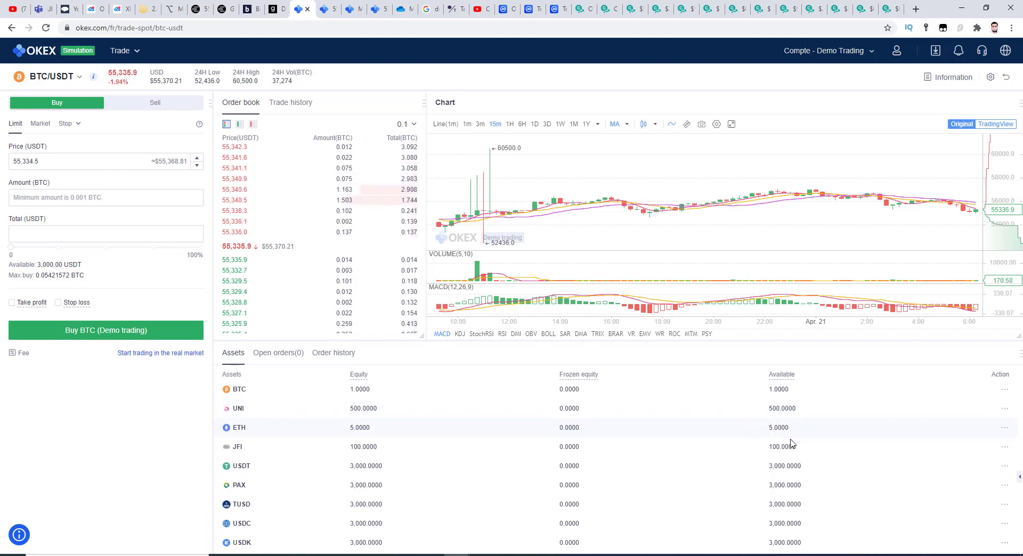
double_click(771, 447)
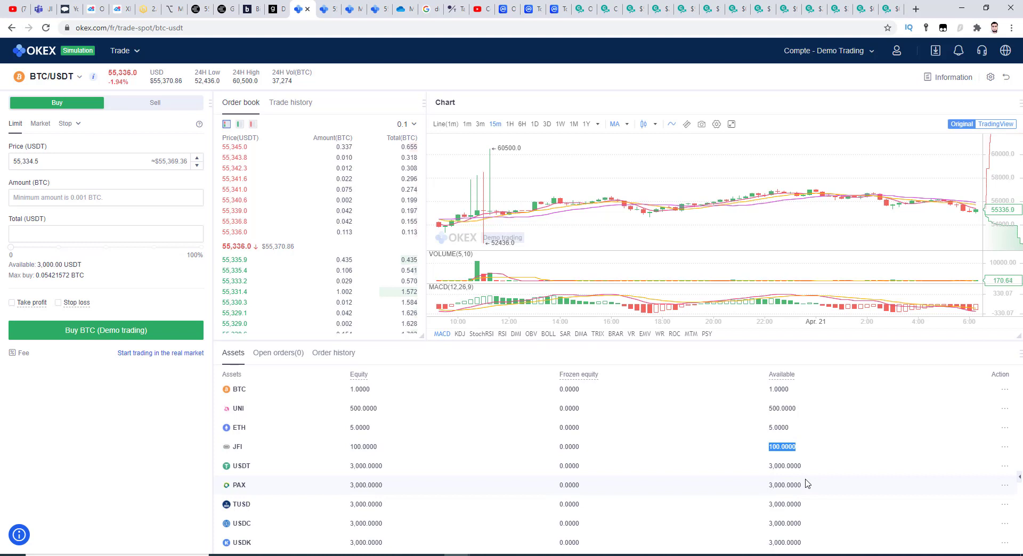
triple_click(762, 466)
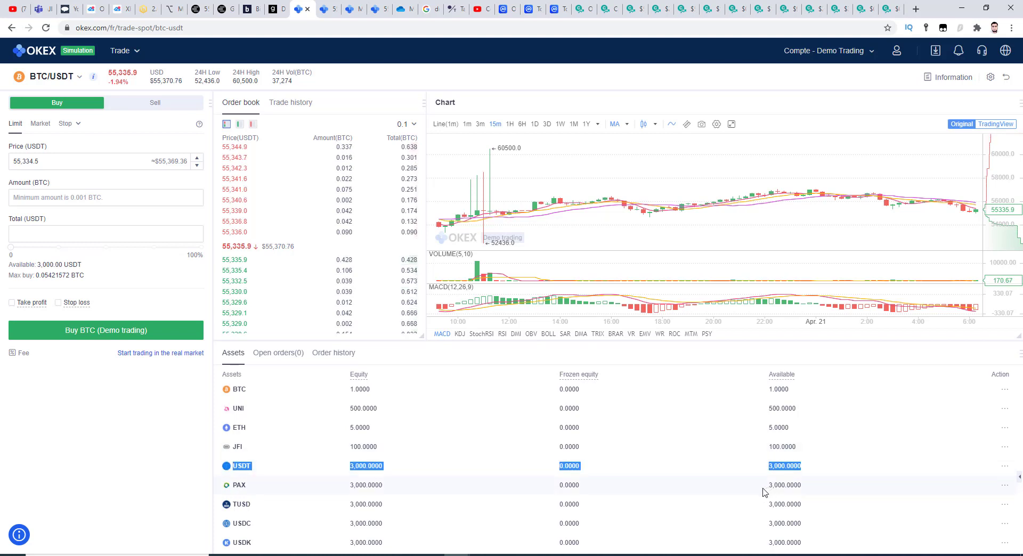
Examine the available demo balances of the stablecoins, LTC and TRX in the assets list
double_click(783, 485)
left_click(781, 505)
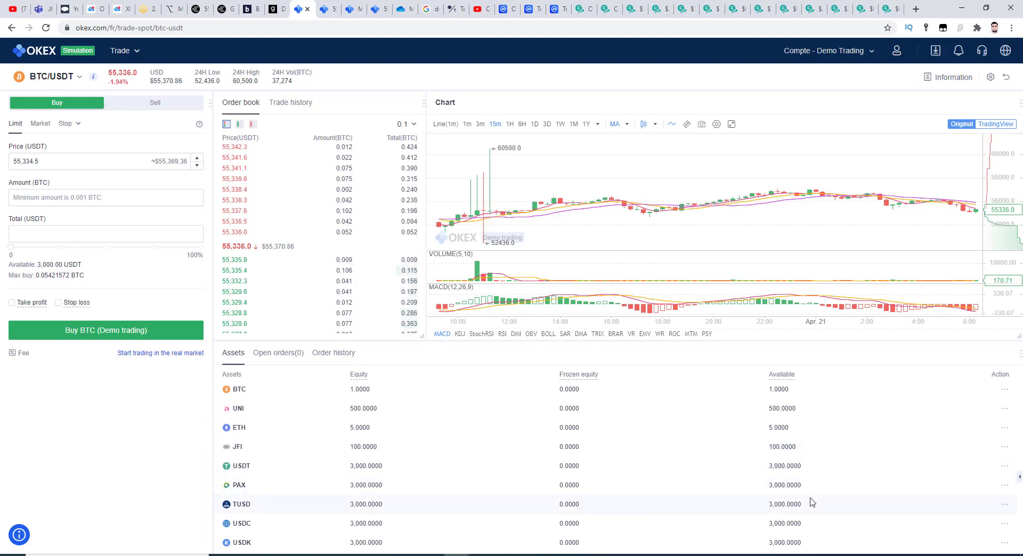
double_click(779, 523)
scroll(742, 523, "down", 1)
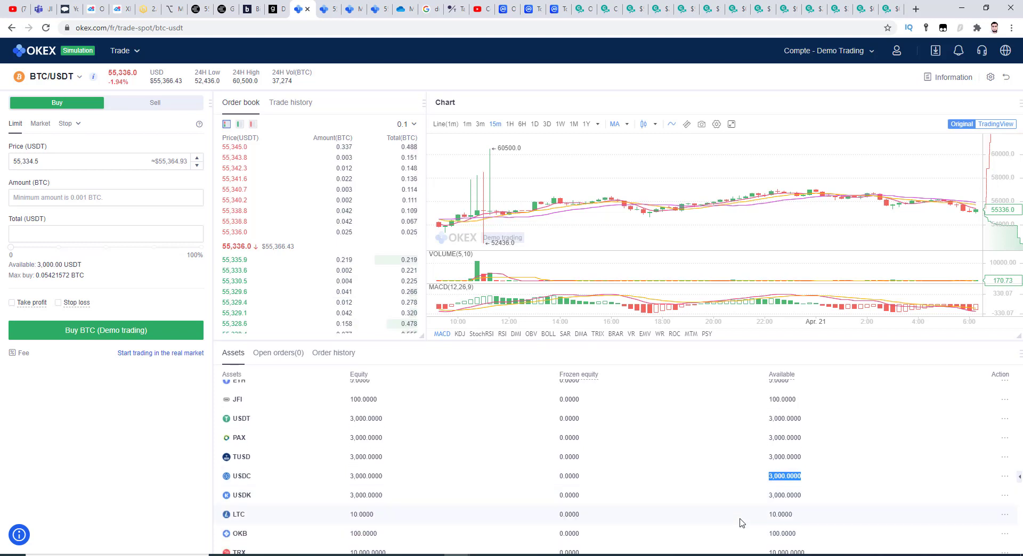
left_click(772, 499)
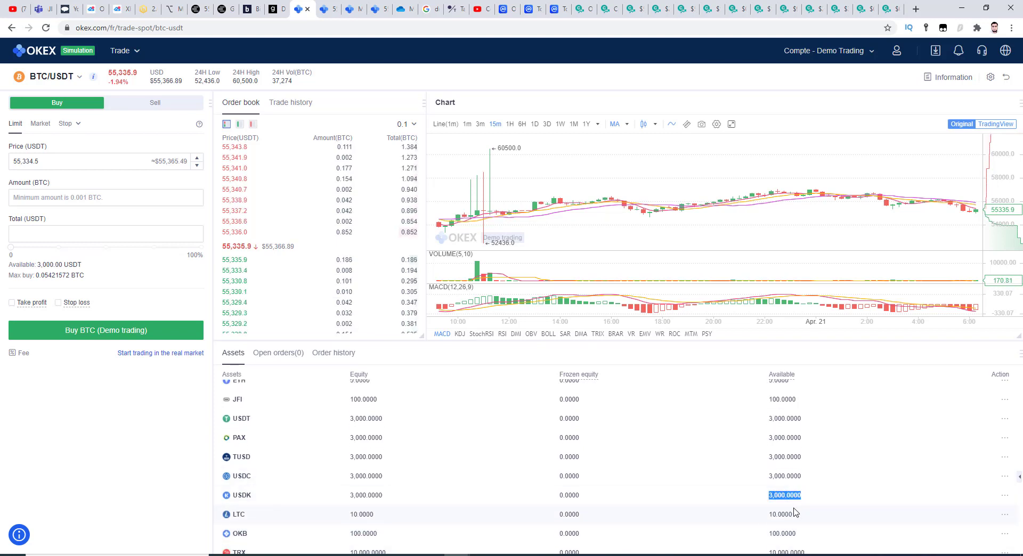
double_click(779, 514)
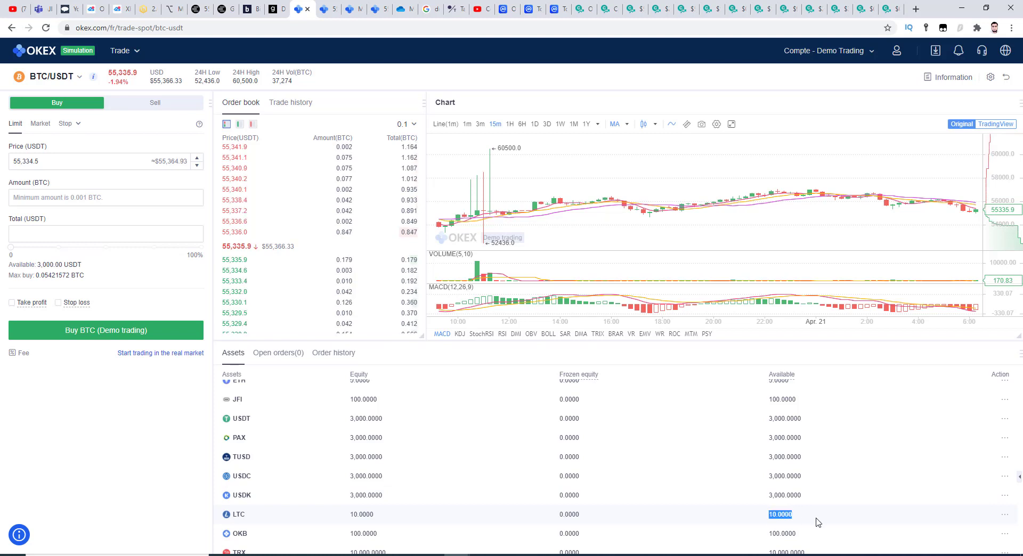
scroll(816, 522, "down", 1)
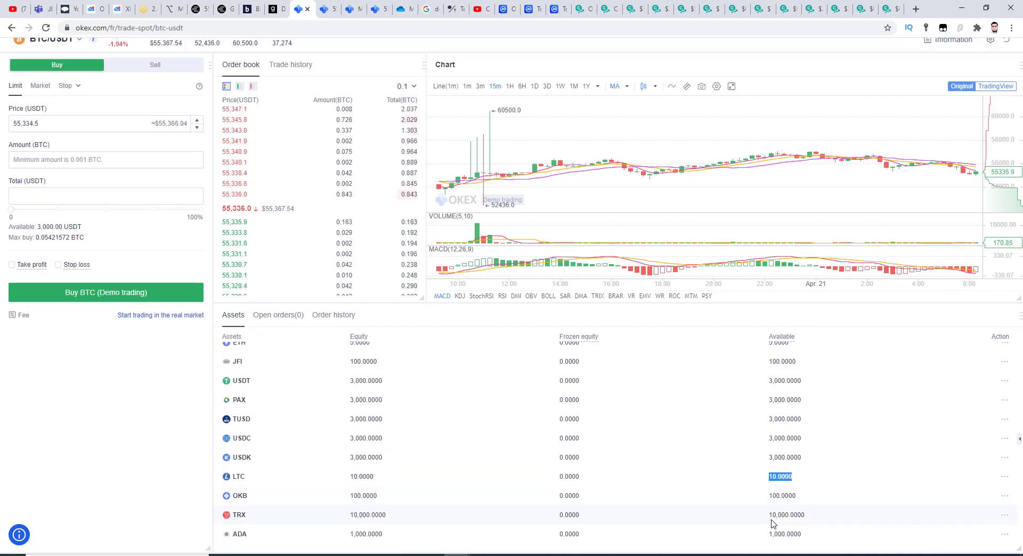
left_click_drag(769, 515, 815, 525)
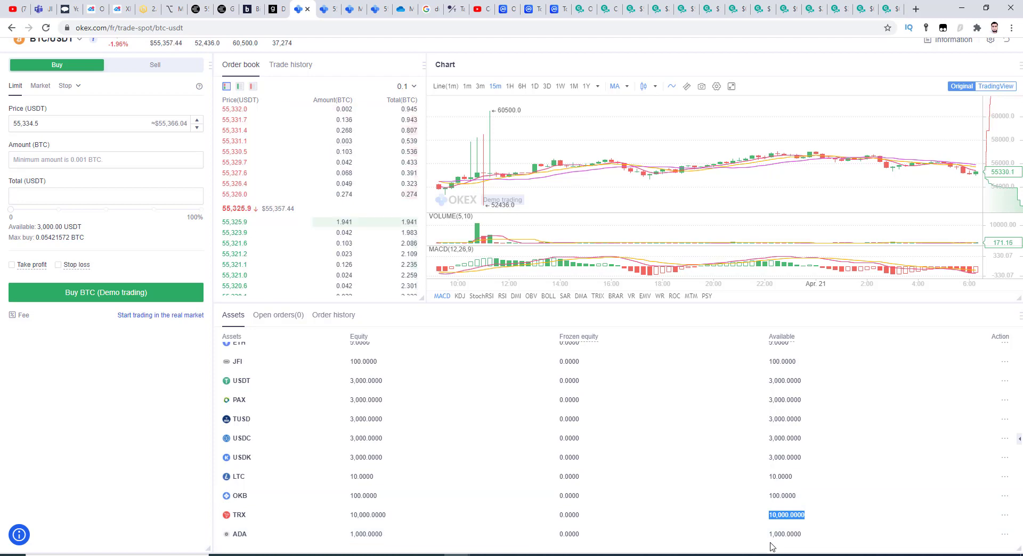
scroll(752, 459, "up", 1)
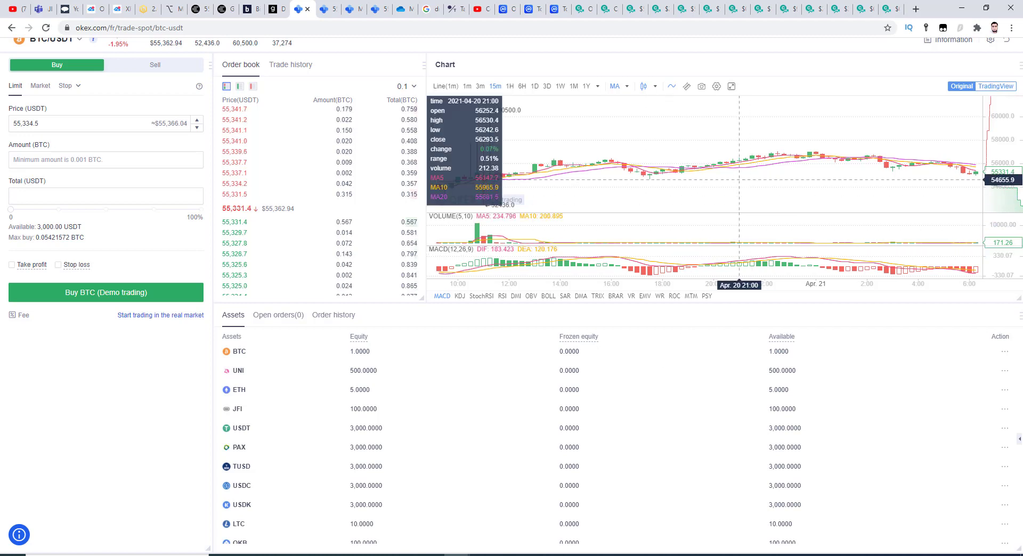
scroll(754, 107, "up", 1)
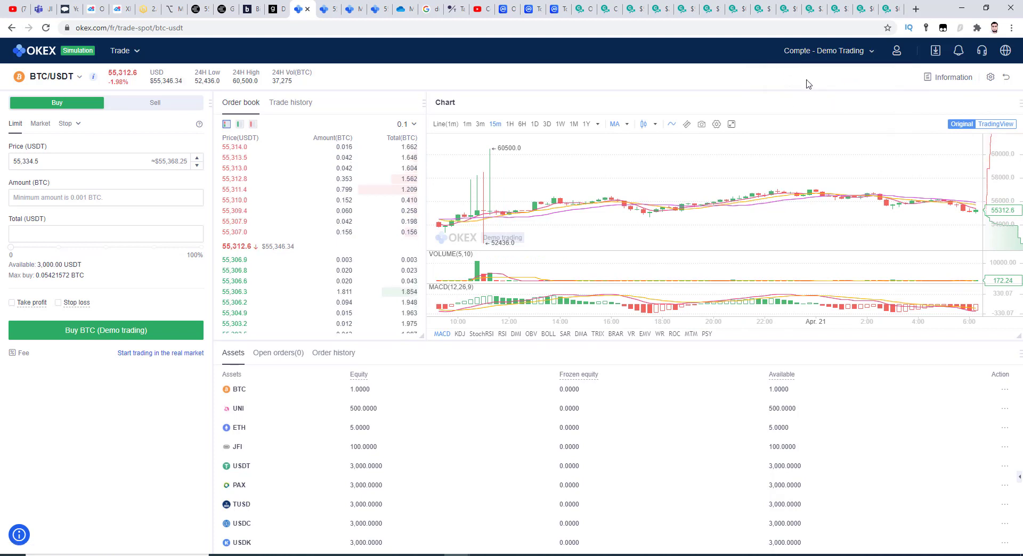
Place and confirm a demo limit buy order for 0.001 BTC at 55,334.5 USDT, and check the Equity column
left_click(72, 161)
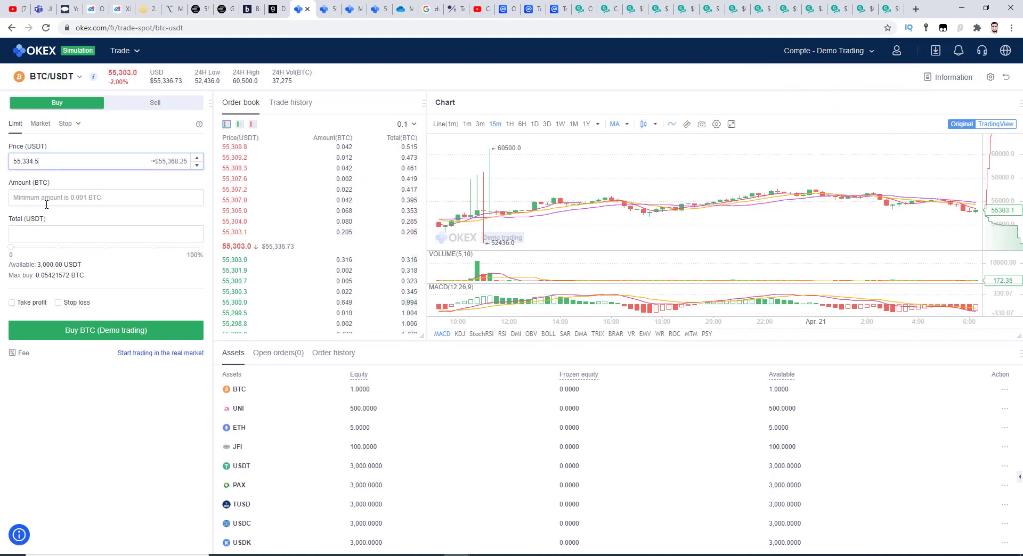
left_click(57, 231)
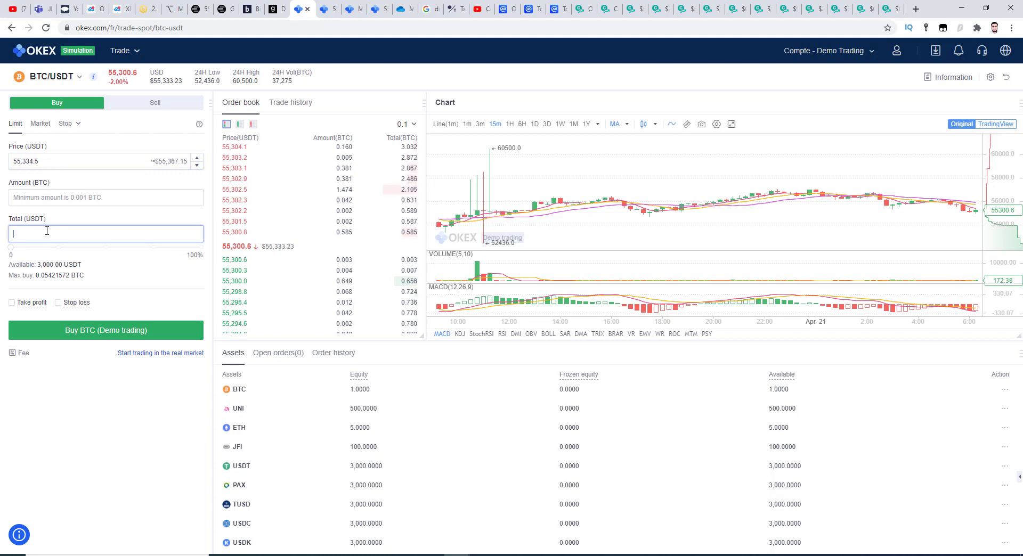
type("0.1")
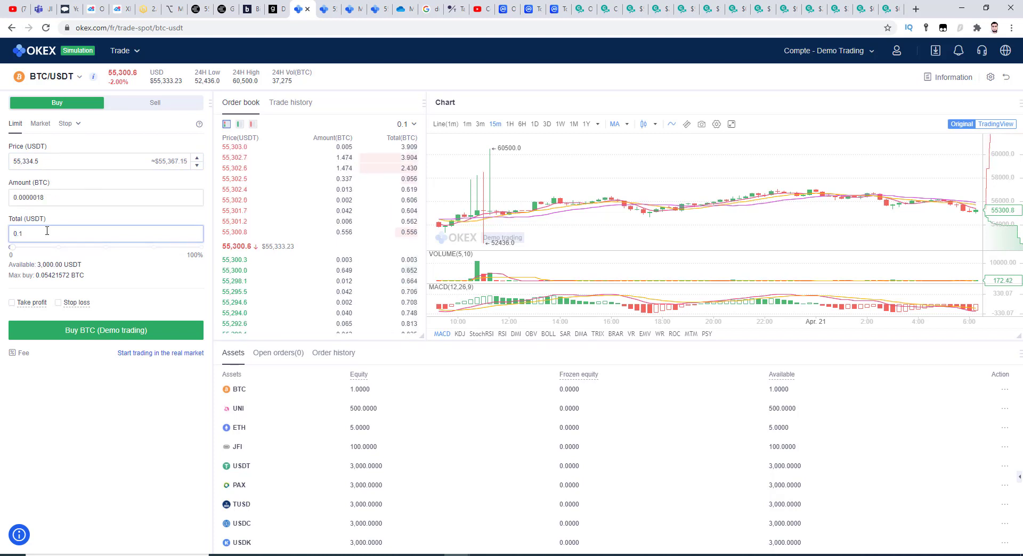
double_click(47, 231)
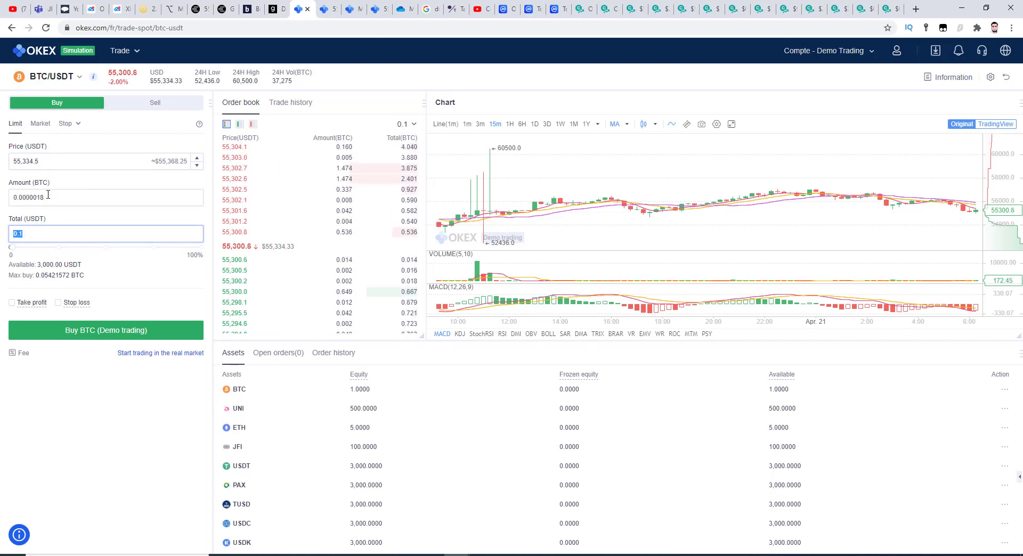
left_click(26, 200)
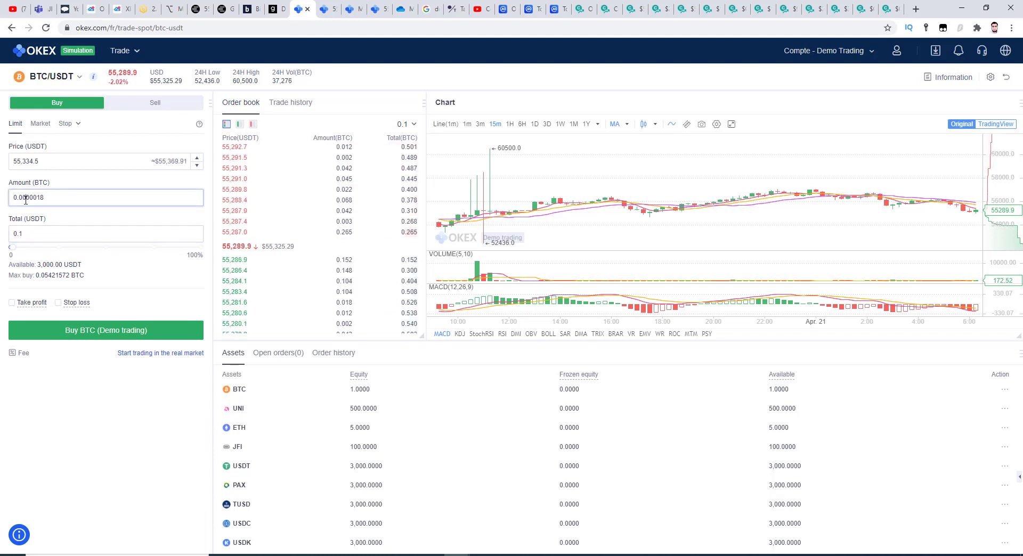
left_click_drag(23, 198, 119, 187)
type("1")
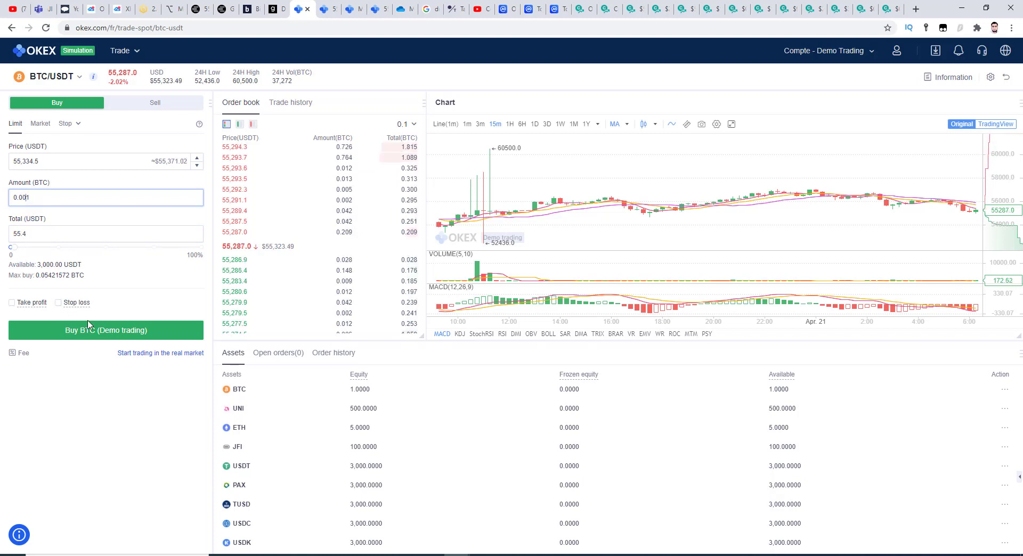
left_click(112, 331)
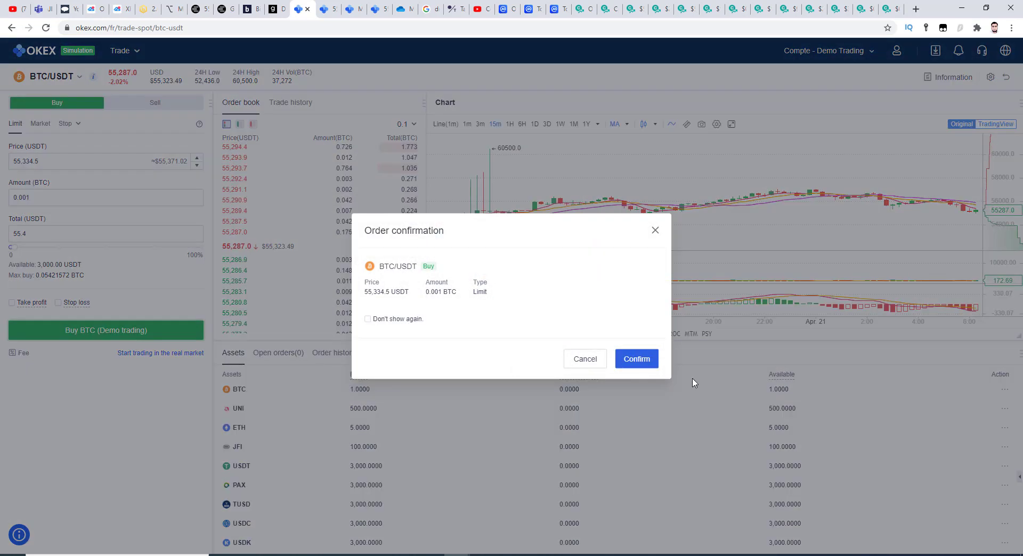
left_click(639, 363)
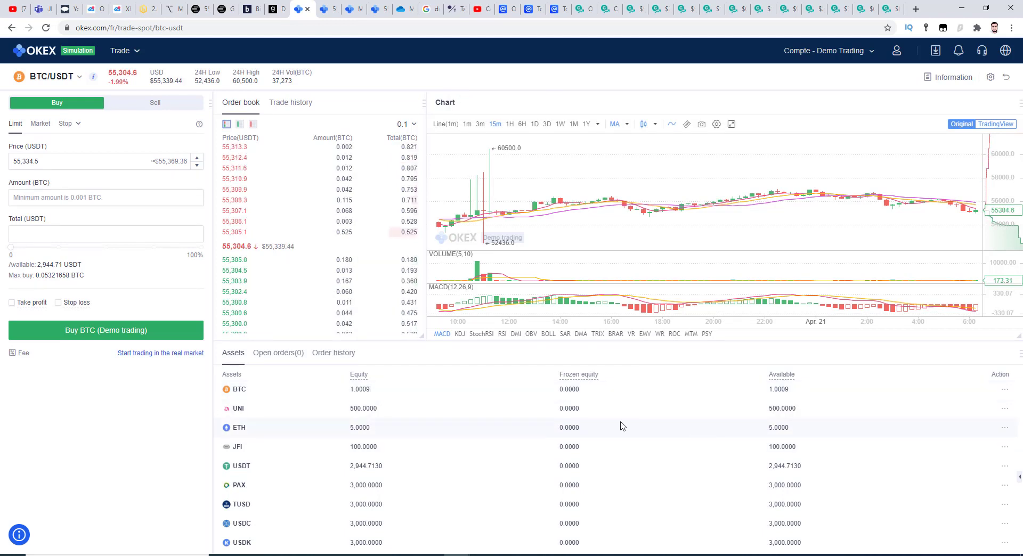
mouse_move(367, 372)
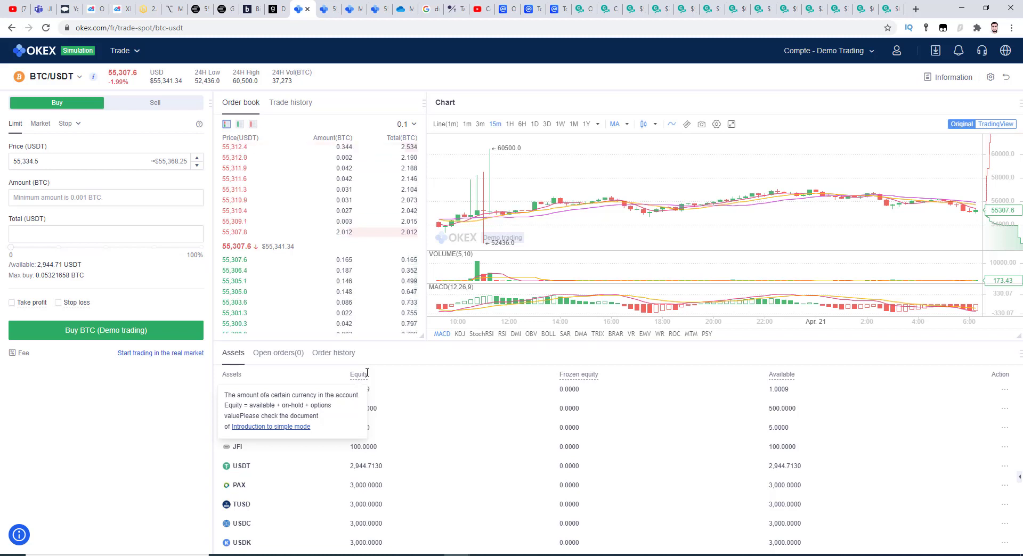
Place and confirm a demo limit sell order for 0.001 BTC at 55,334.5 USDT
left_click(154, 104)
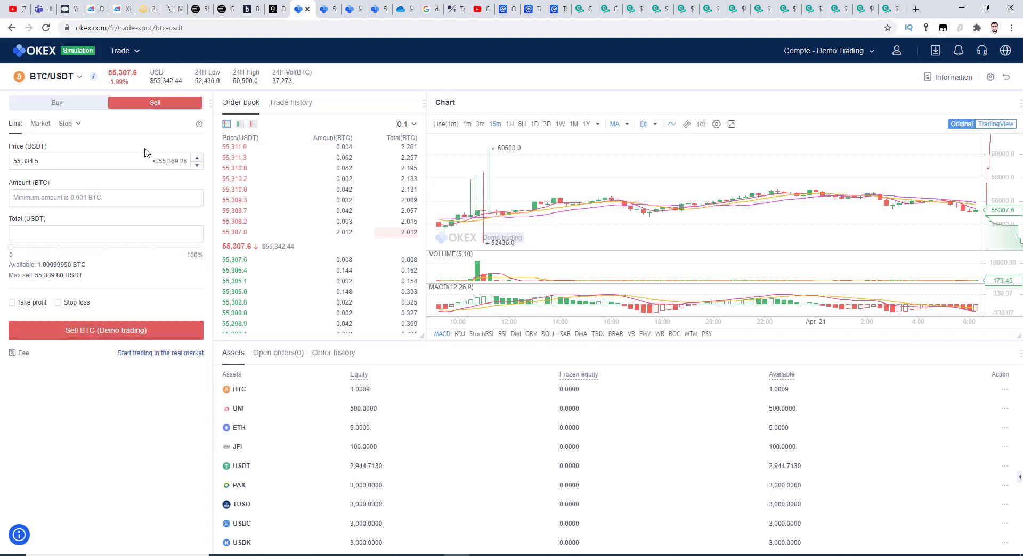
left_click(38, 196)
type("0.0")
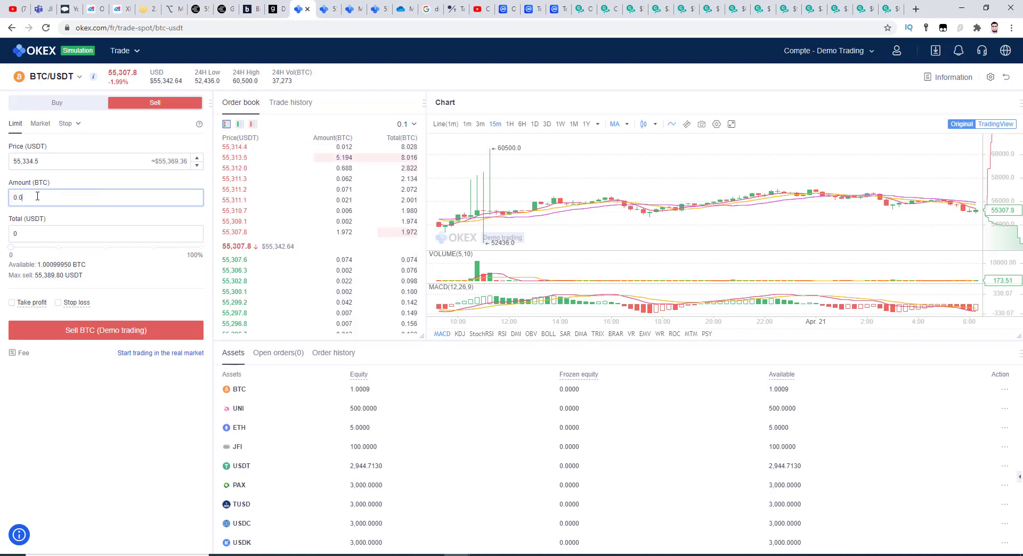
type("01")
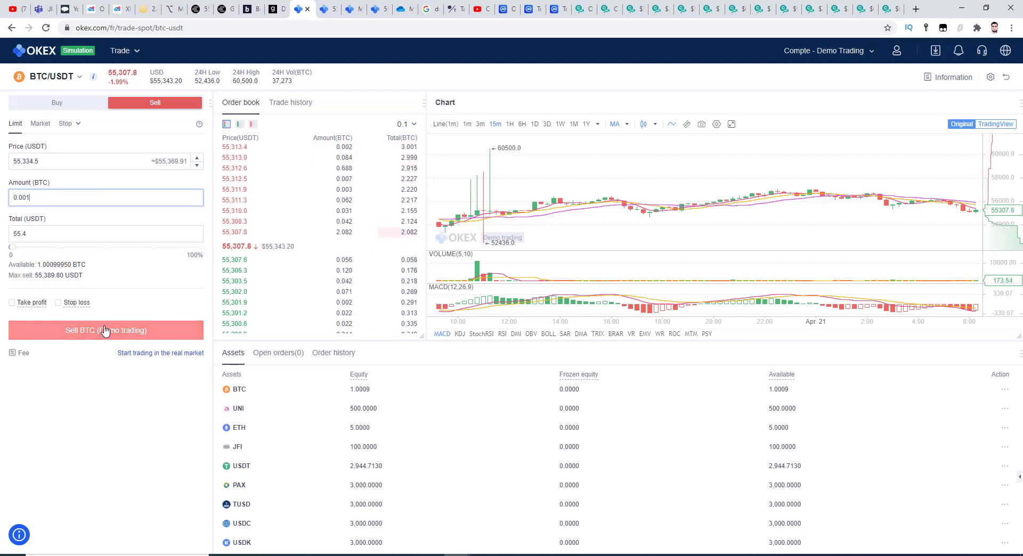
left_click(103, 330)
left_click(639, 358)
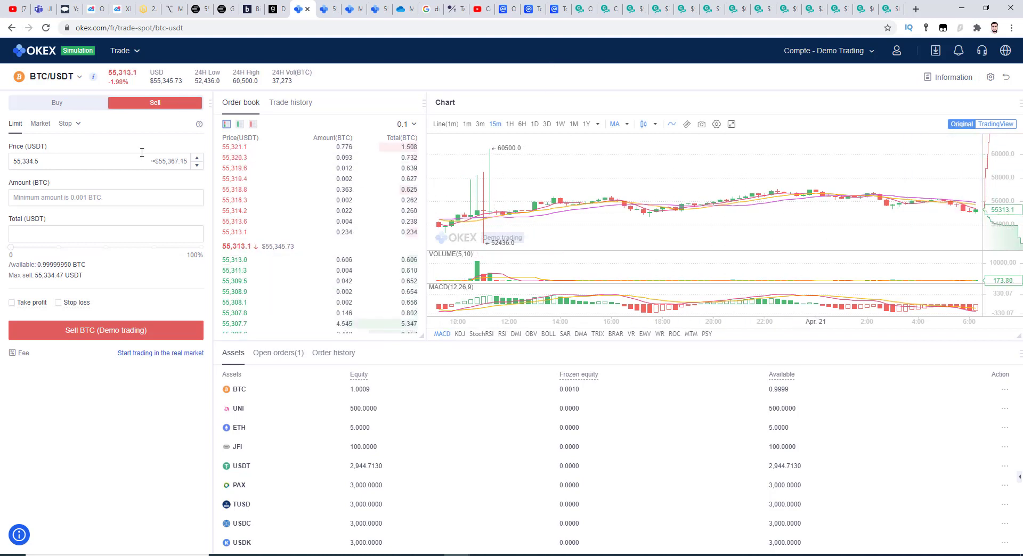
Leave demo trading for the real market and open the real account's portfolio overview
mouse_move(849, 54)
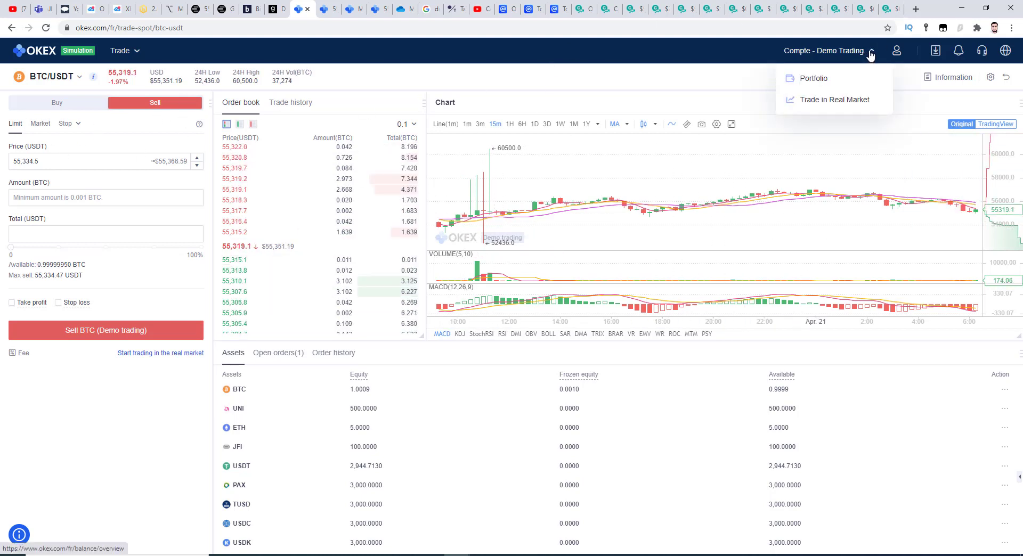
left_click(823, 106)
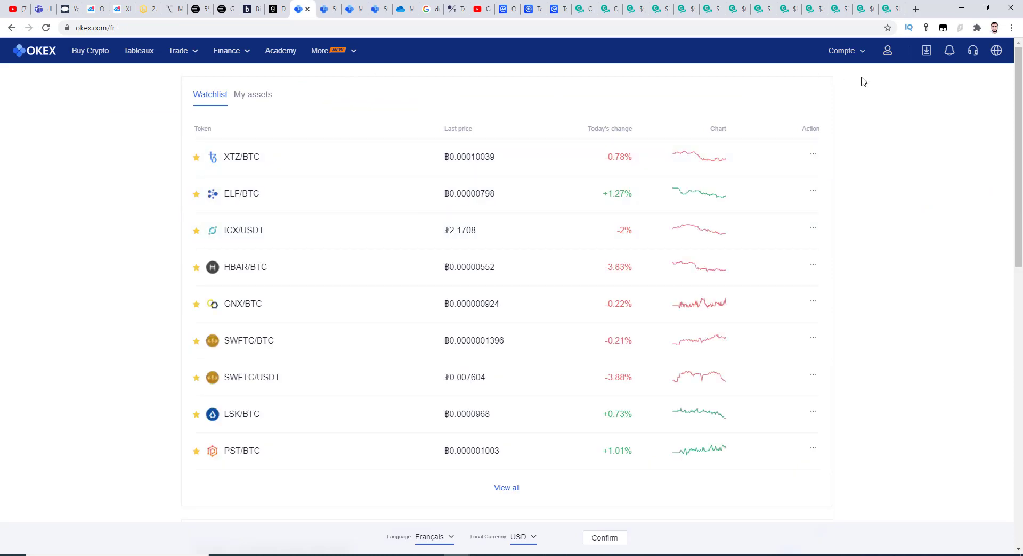
mouse_move(852, 60)
left_click(843, 78)
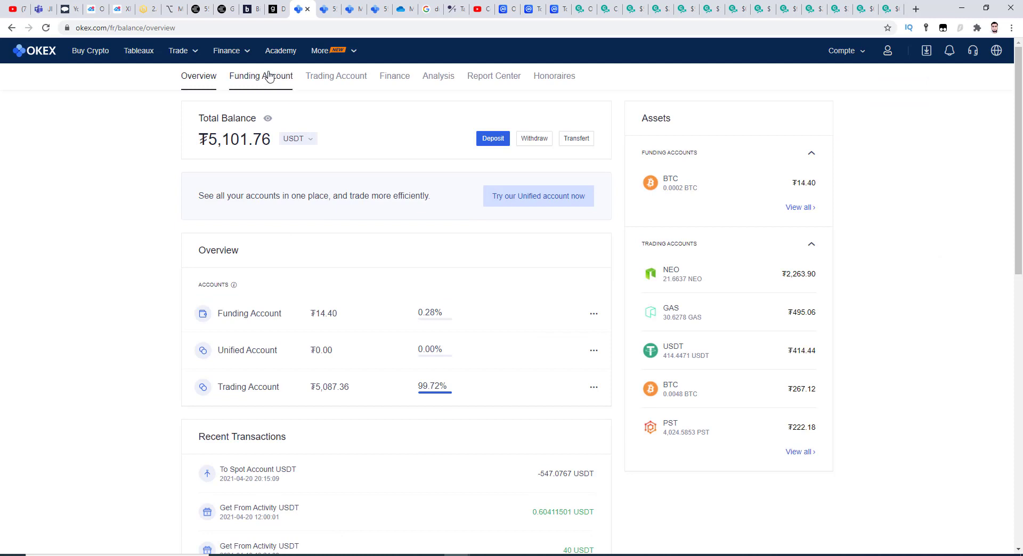
Look over the Unified Trading and Classic Trading options from the portfolio overview
mouse_move(193, 55)
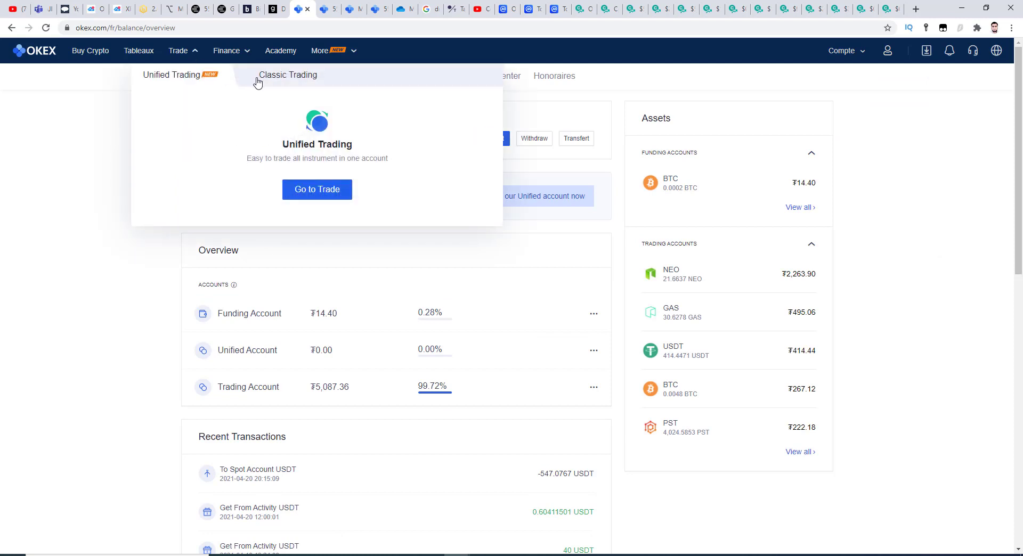
left_click(286, 78)
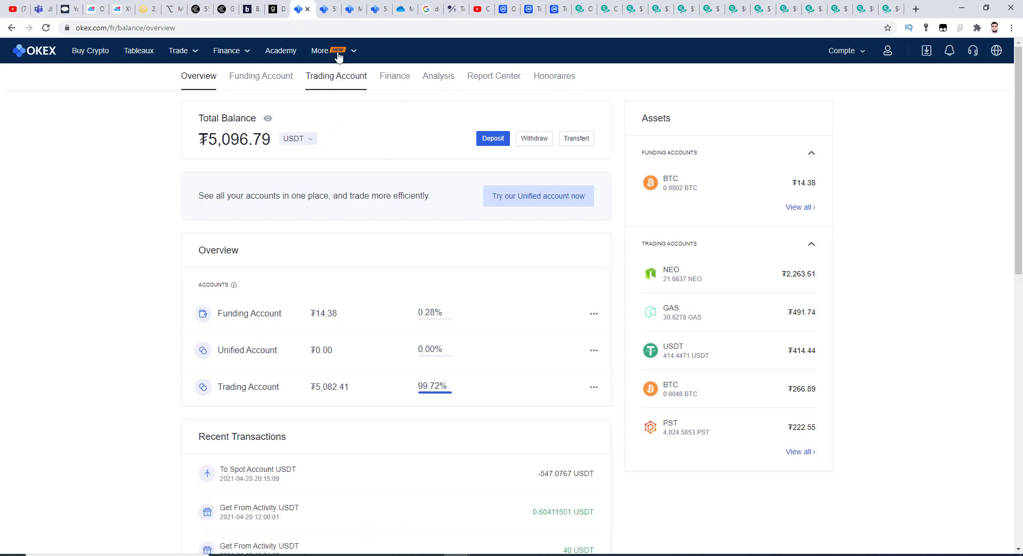
mouse_move(187, 59)
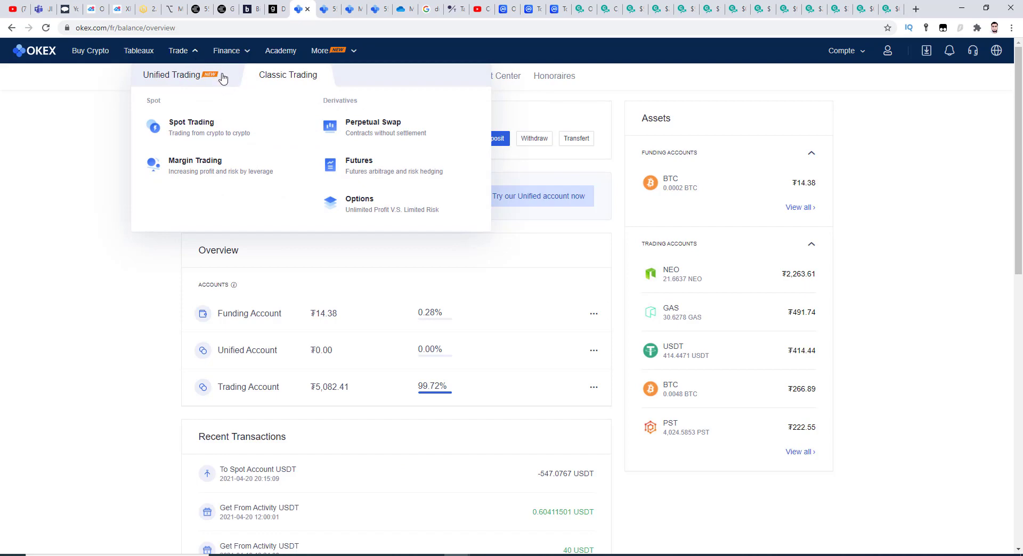
Look through the already open API and portfolio overview pages, and end on the real BTC/USDT trading page
left_click(326, 8)
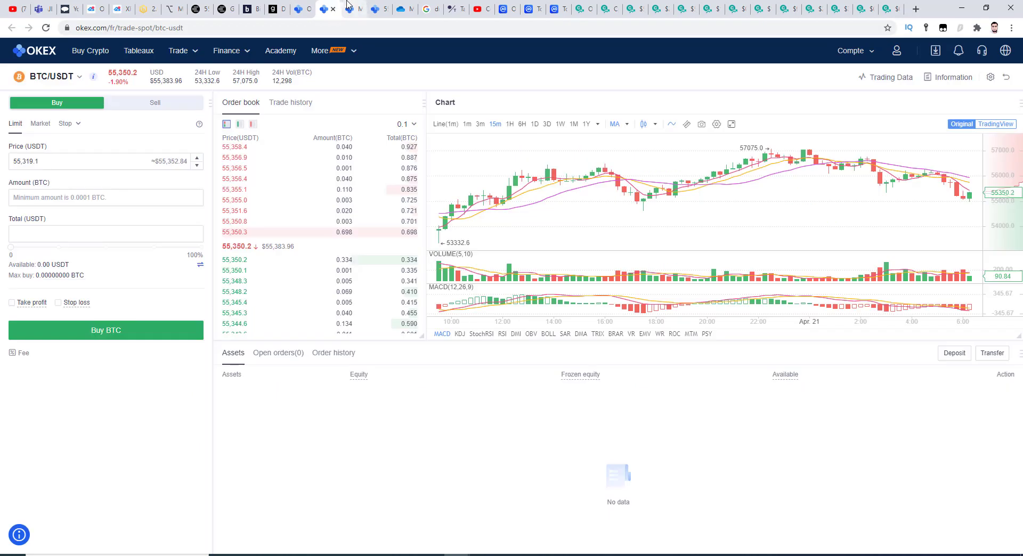
left_click(349, 6)
left_click(326, 9)
left_click(350, 4)
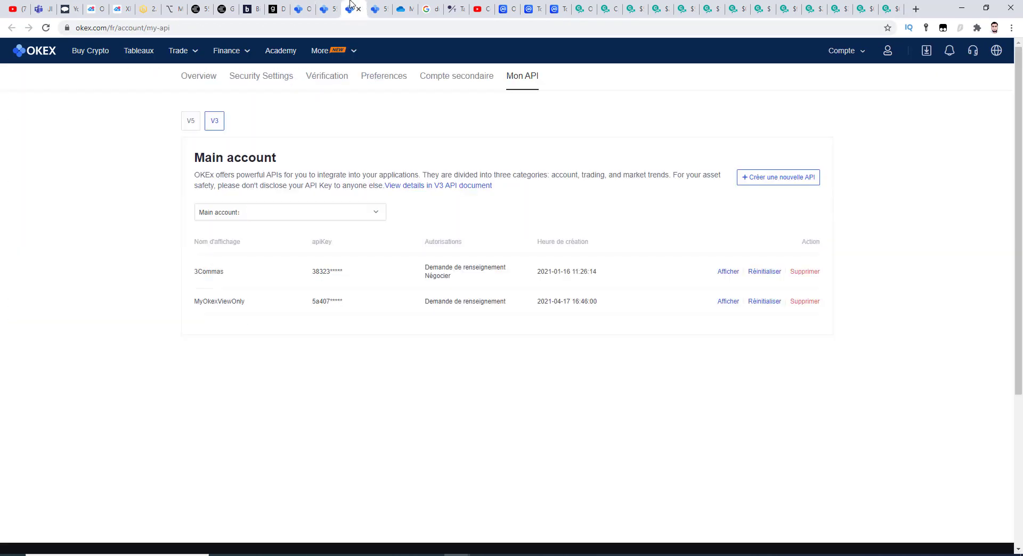
left_click(302, 4)
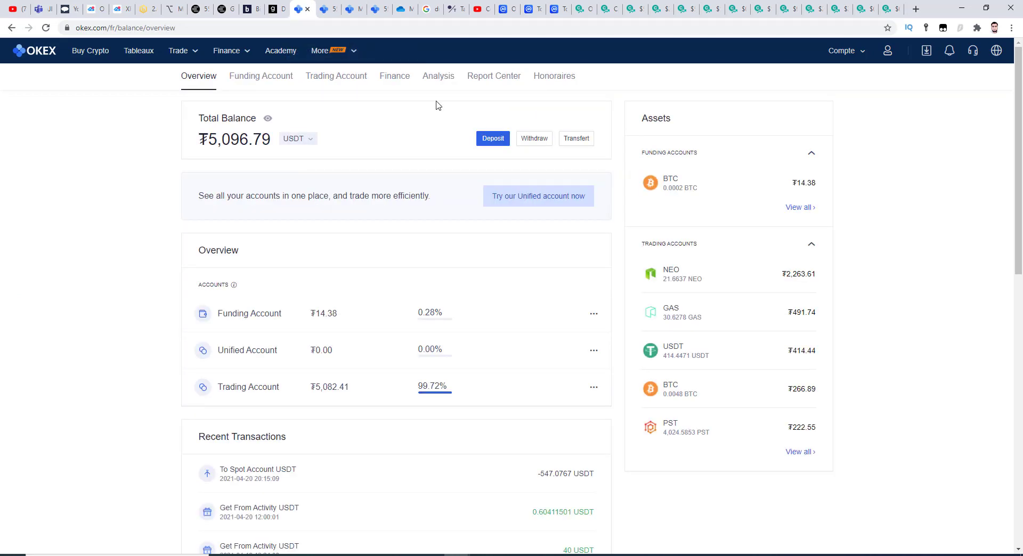
left_click(356, 6)
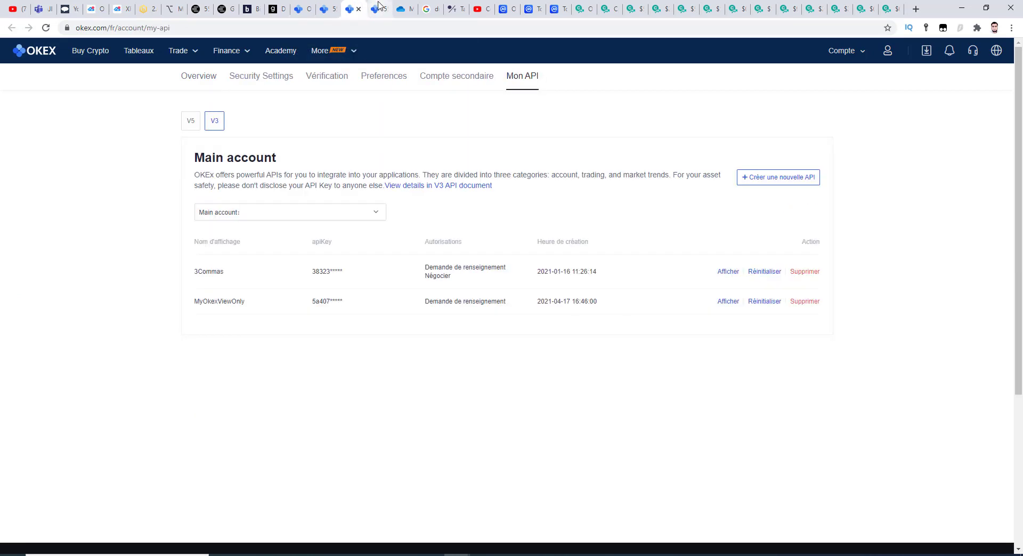
left_click(378, 5)
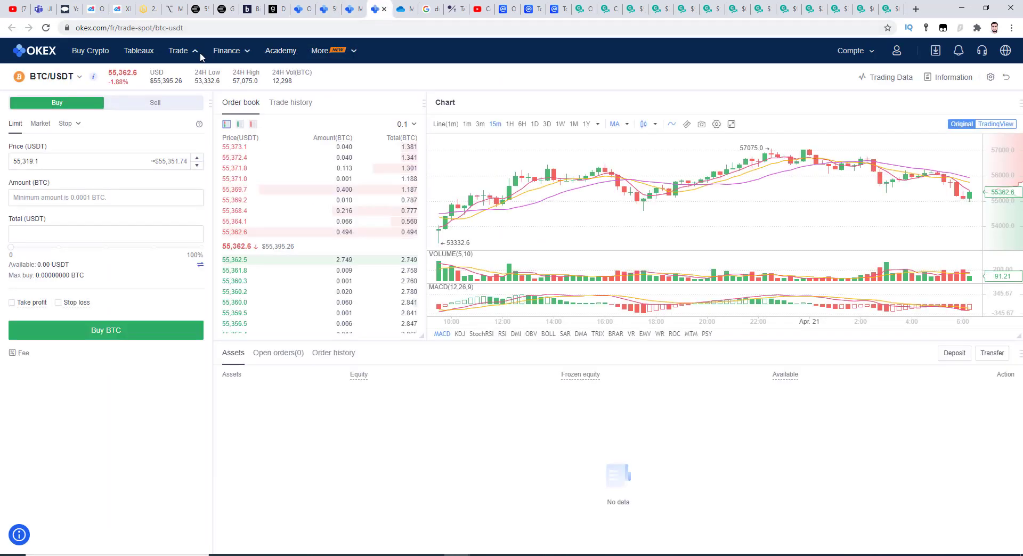
Open the advanced version of classic Spot Trading and show the available order types for buying OKB
mouse_move(201, 57)
mouse_move(272, 70)
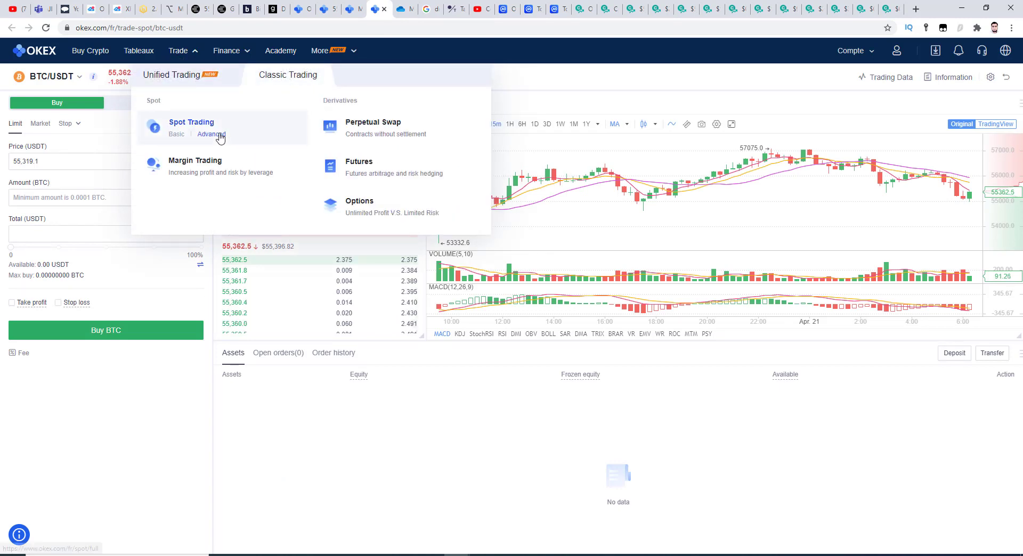
left_click(256, 134)
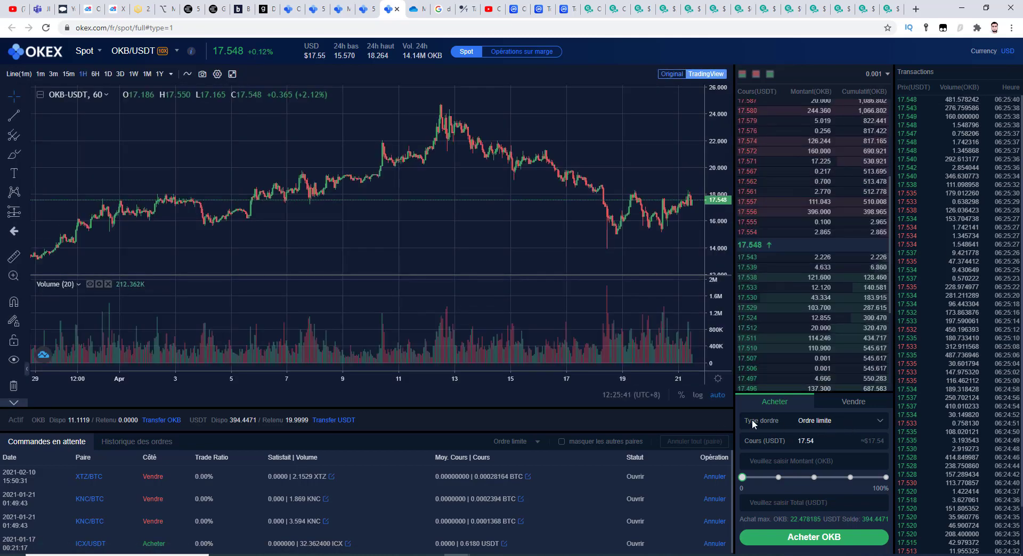
left_click(845, 424)
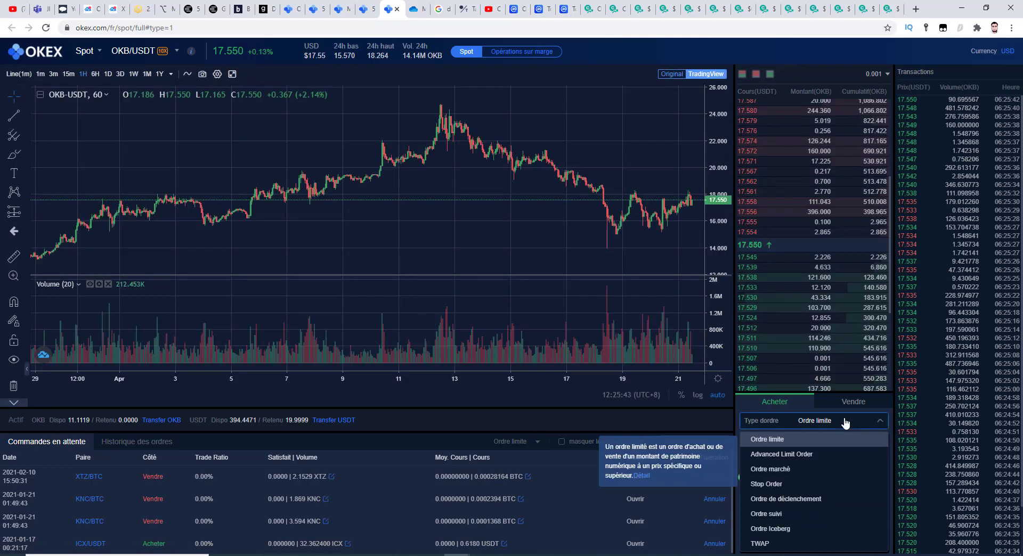
Buy OKB with a market order (Ordre marché) for a total of 23.390 USDT
left_click(776, 481)
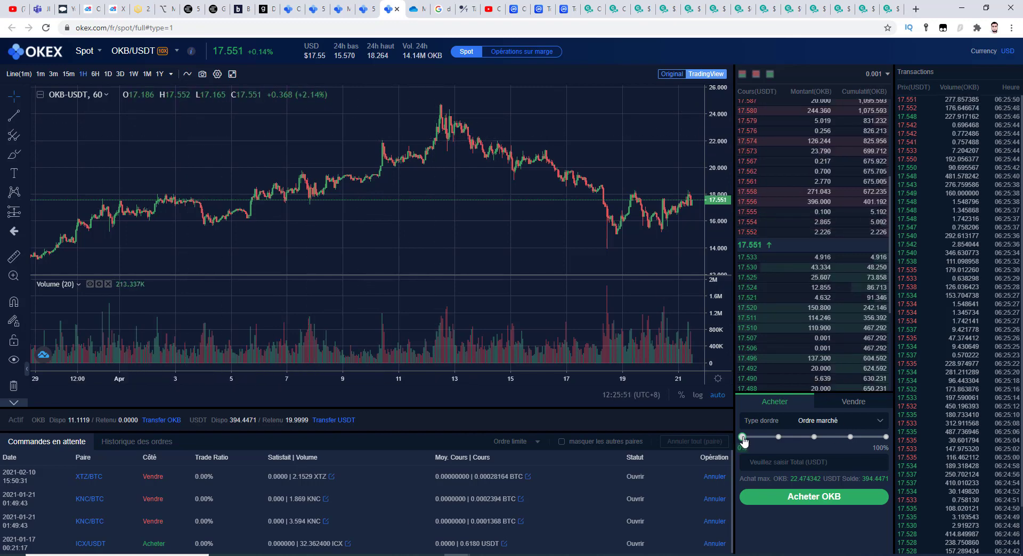
left_click_drag(743, 441, 752, 443)
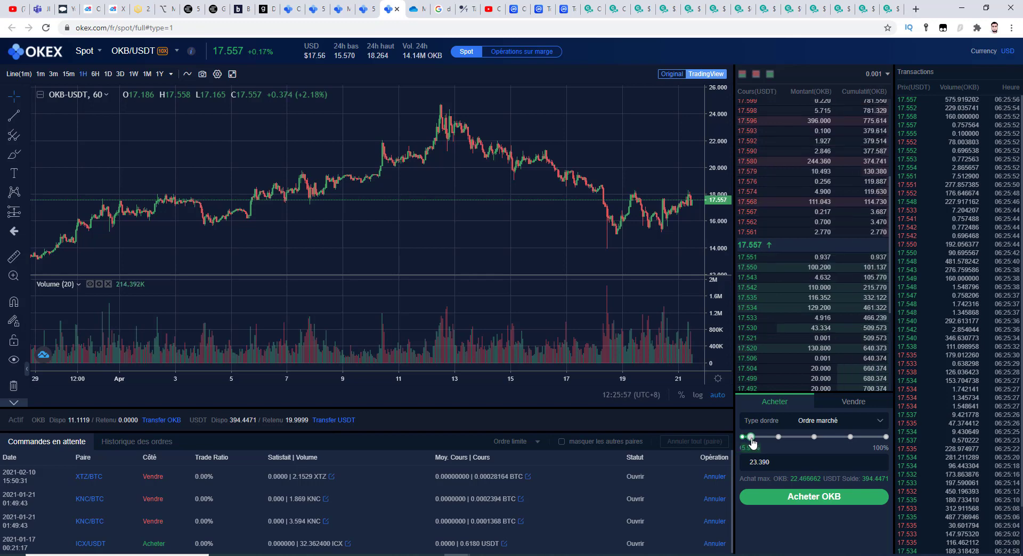
scroll(638, 248, "up", 3)
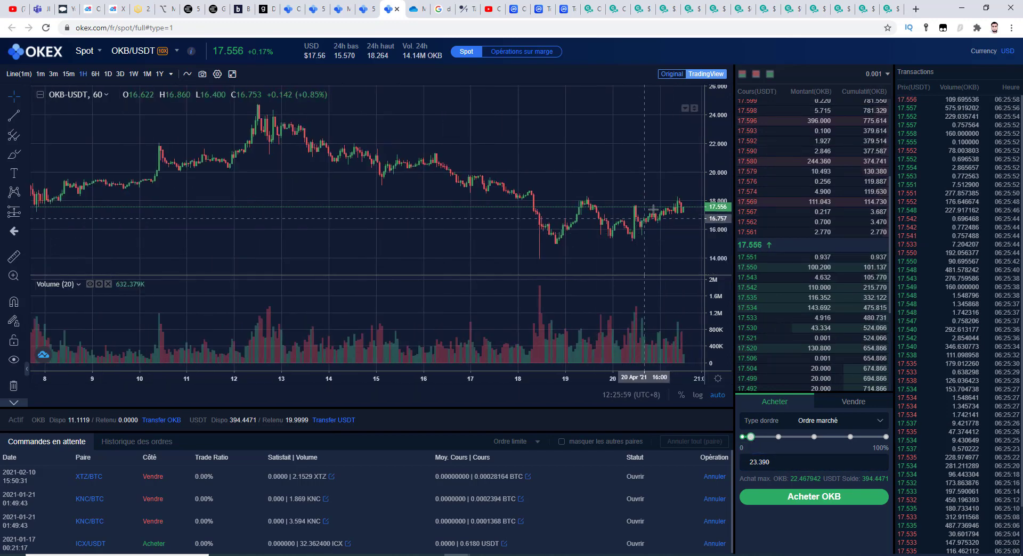
left_click(814, 498)
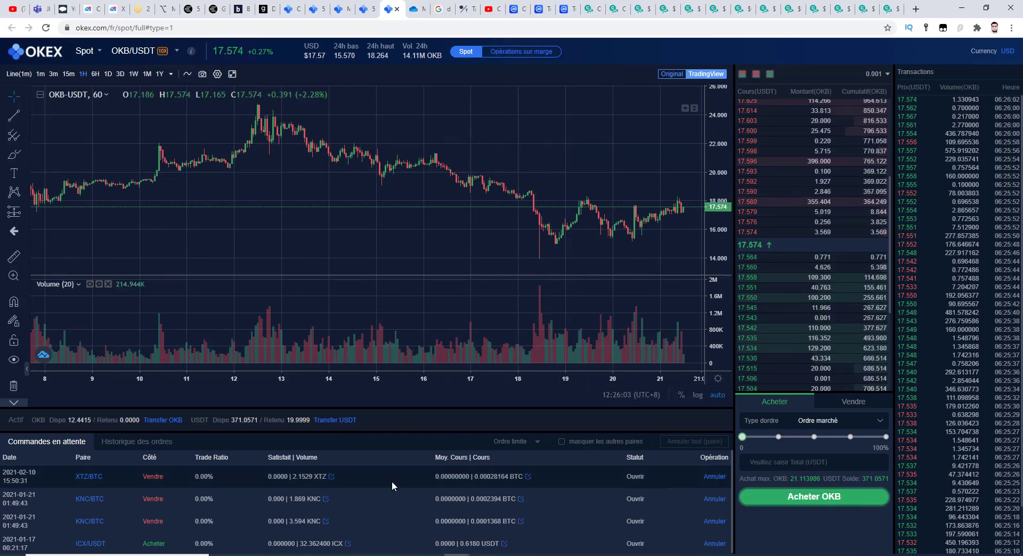
Show the order history to check the OKB purchase and examine the recent OKB/USDT price movement on the chart
left_click(148, 442)
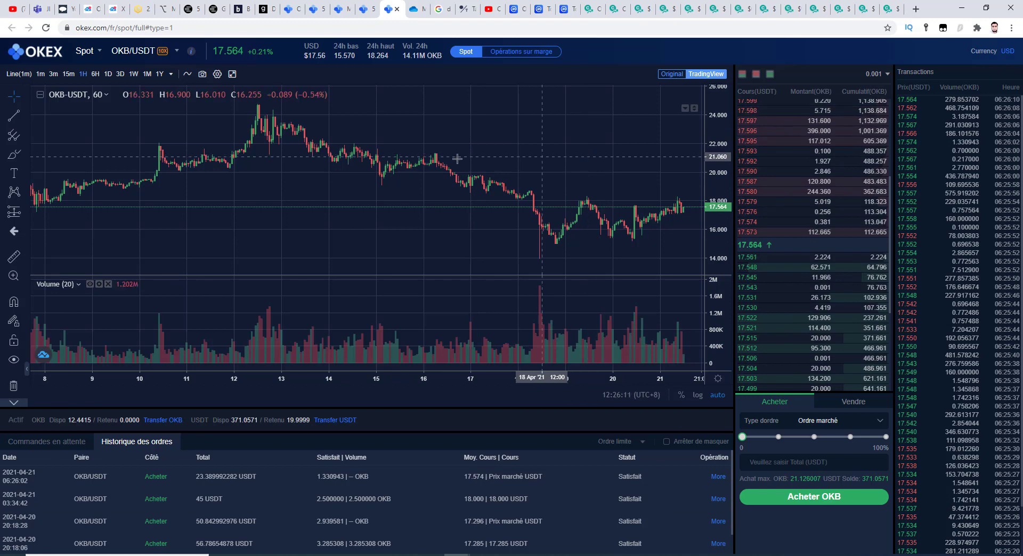
scroll(453, 155, "down", 4)
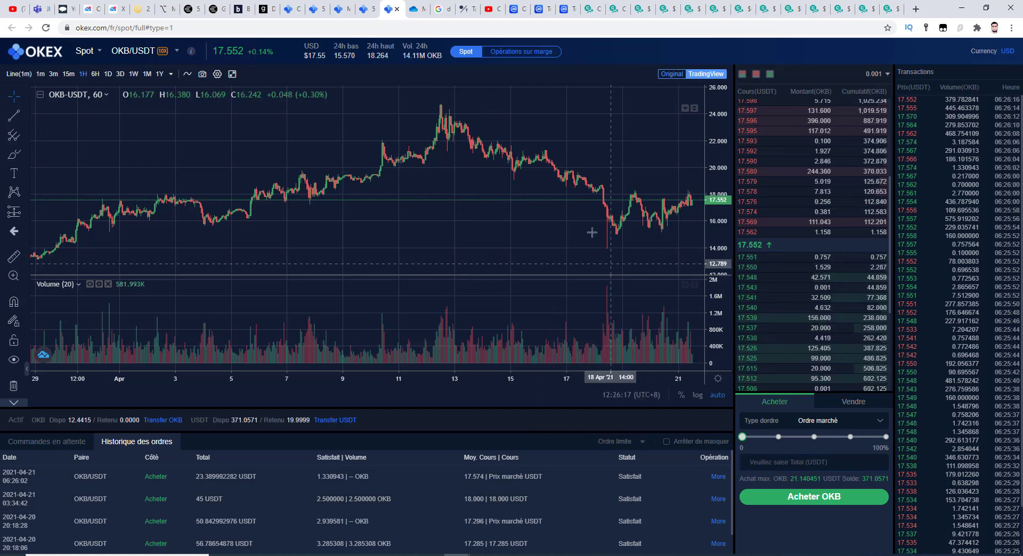
scroll(592, 232, "up", 4)
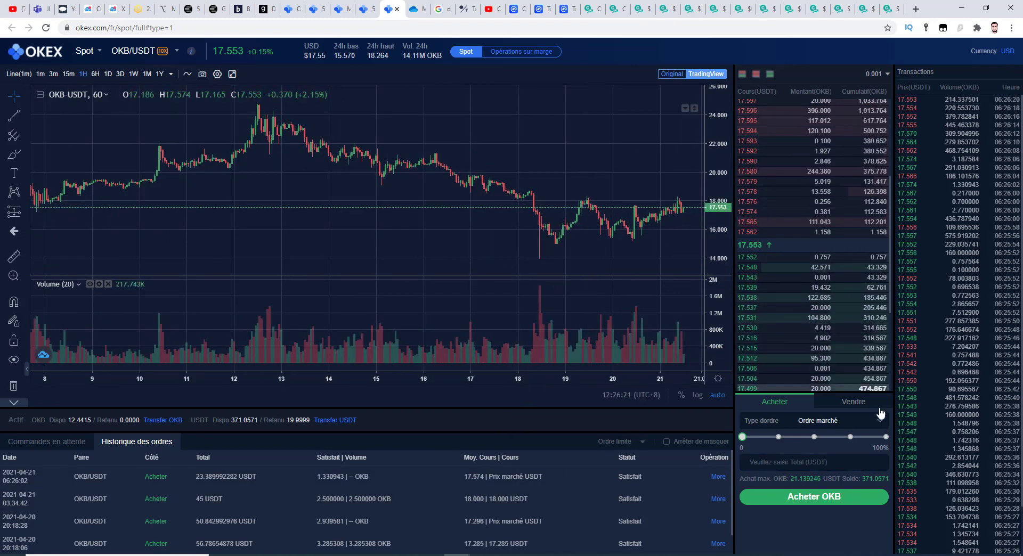
Show the order types for buying OKB again and read the description of the trigger order (Ordre de déclenchement)
left_click(871, 425)
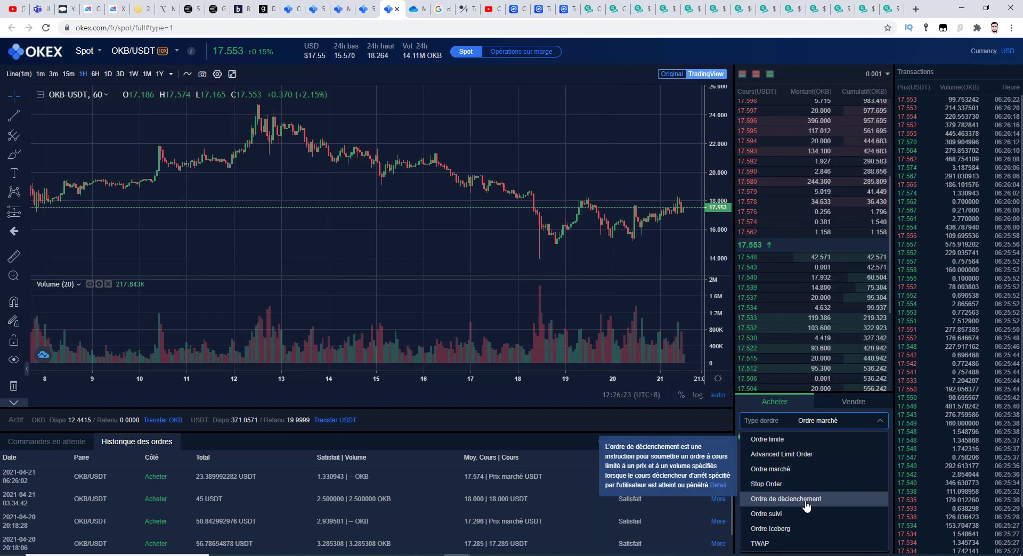